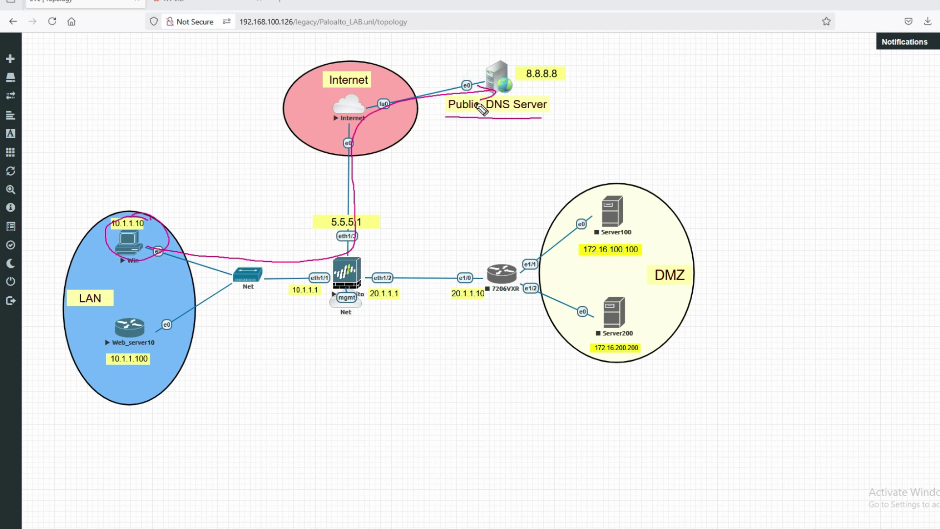
# Sketch the traffic paths linking the public DNS server, 5.5.5.1, the Win host and Web_server10 on the topology, and clear the marks
pyautogui.moveTo(488, 104)
pyautogui.mouseDown()
pyautogui.moveTo(388, 198)
pyautogui.moveTo(380, 221)
pyautogui.moveTo(376, 210)
pyautogui.mouseUp()
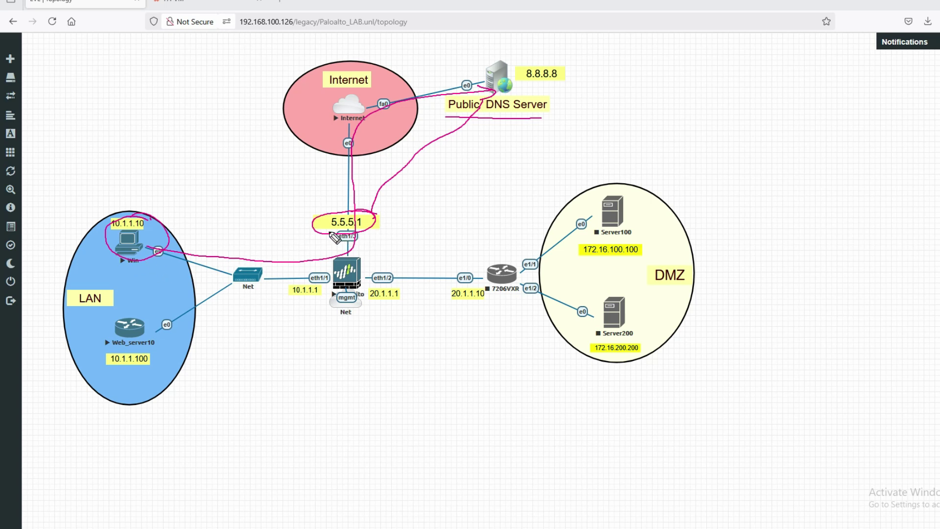
pyautogui.moveTo(326, 229)
pyautogui.mouseDown()
pyautogui.moveTo(347, 232)
pyautogui.moveTo(374, 209)
pyautogui.moveTo(339, 233)
pyautogui.moveTo(346, 228)
pyautogui.mouseUp()
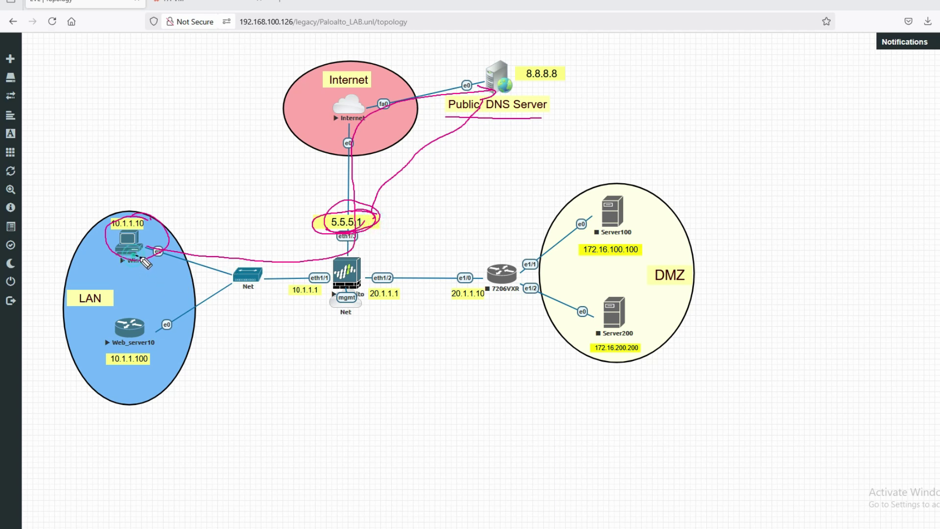
pyautogui.moveTo(133, 255)
pyautogui.mouseDown()
pyautogui.moveTo(198, 276)
pyautogui.moveTo(276, 278)
pyautogui.moveTo(312, 269)
pyautogui.moveTo(317, 248)
pyautogui.moveTo(333, 237)
pyautogui.moveTo(317, 225)
pyautogui.moveTo(372, 215)
pyautogui.moveTo(343, 243)
pyautogui.moveTo(358, 214)
pyautogui.mouseUp()
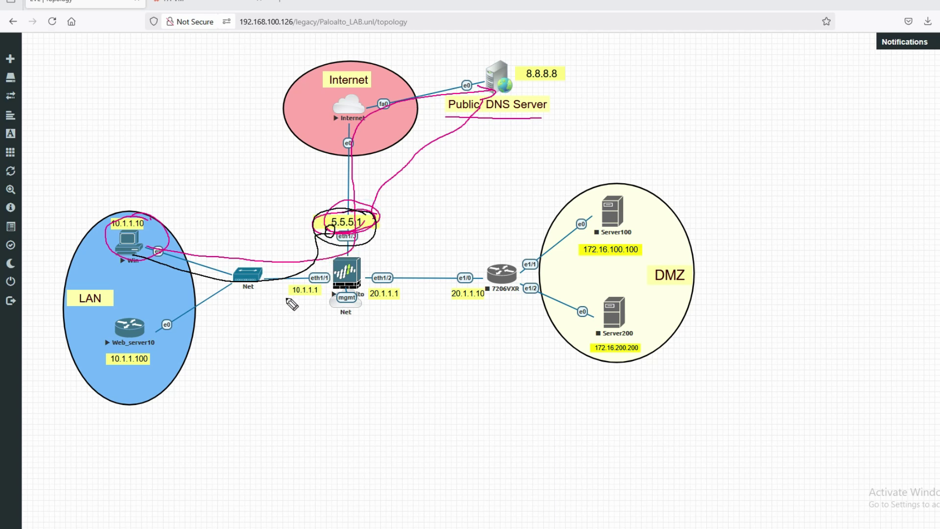
pyautogui.moveTo(333, 238)
pyautogui.mouseDown()
pyautogui.moveTo(344, 257)
pyautogui.moveTo(333, 272)
pyautogui.moveTo(214, 306)
pyautogui.moveTo(155, 343)
pyautogui.moveTo(140, 367)
pyautogui.moveTo(100, 368)
pyautogui.moveTo(121, 361)
pyautogui.mouseUp()
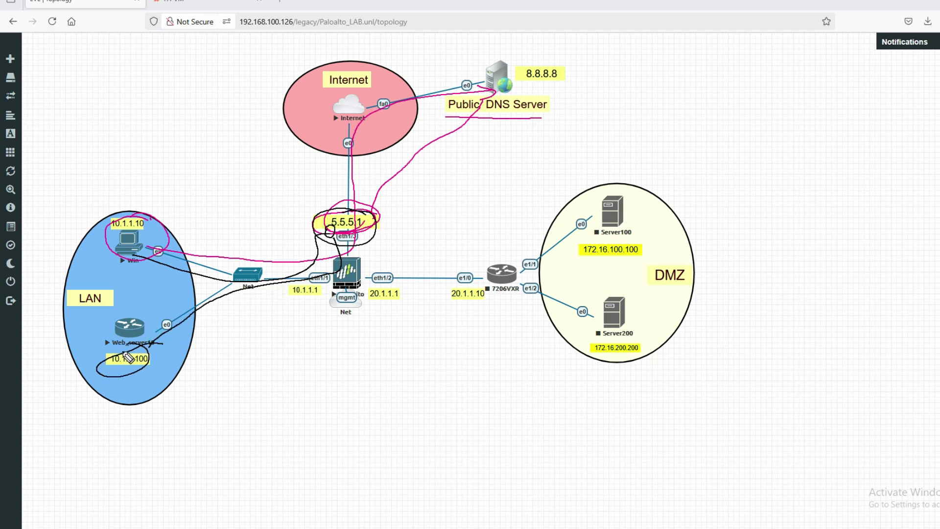
pyautogui.press('e')
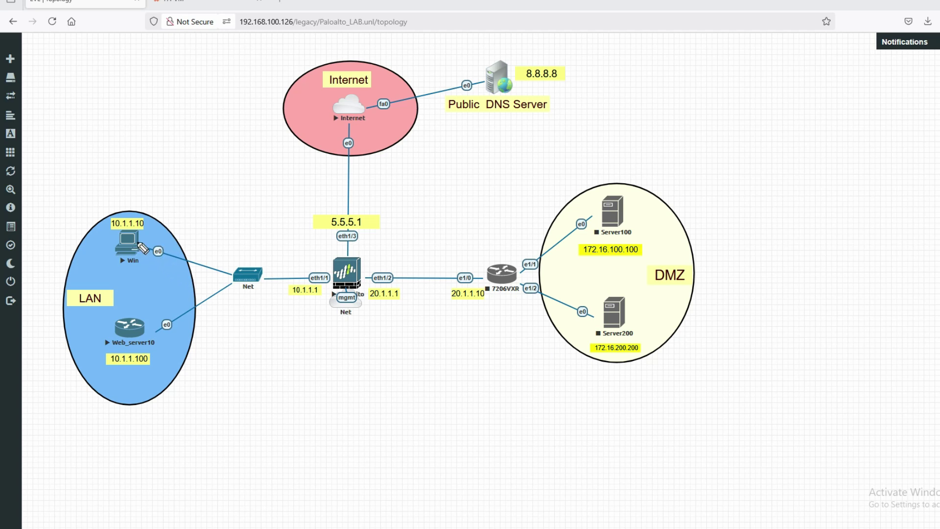
# Circle 5.5.5.1 and annotate the Win host's packet with source 10.1.1.10 and destination 5.5.5.1 on the topology
pyautogui.moveTo(143, 239)
pyautogui.mouseDown()
pyautogui.moveTo(169, 223)
pyautogui.moveTo(158, 210)
pyautogui.moveTo(178, 210)
pyautogui.moveTo(186, 192)
pyautogui.mouseUp()
pyautogui.moveTo(197, 186)
pyautogui.mouseDown()
pyautogui.moveTo(235, 181)
pyautogui.moveTo(259, 164)
pyautogui.mouseUp()
pyautogui.click(225, 178)
pyautogui.click(239, 169)
pyautogui.click(248, 166)
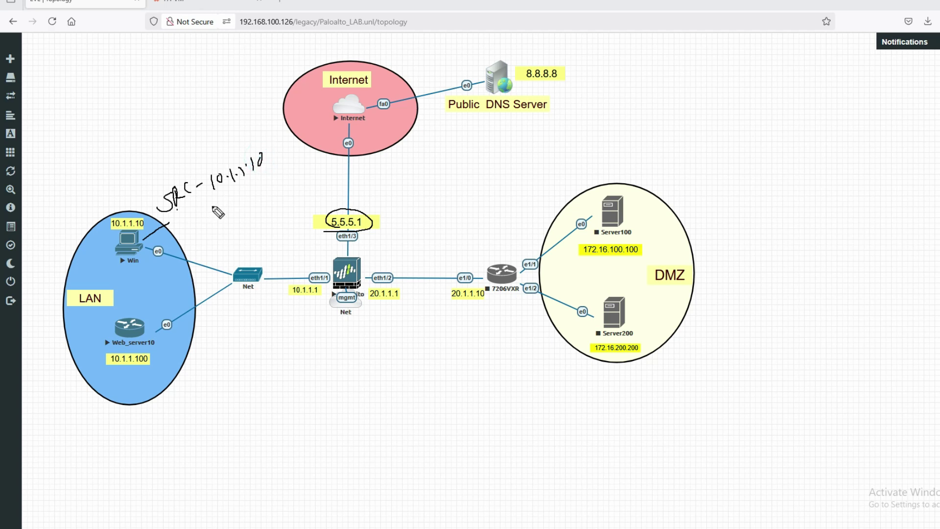
pyautogui.moveTo(220, 192)
pyautogui.mouseDown()
pyautogui.moveTo(220, 207)
pyautogui.moveTo(235, 206)
pyautogui.moveTo(256, 185)
pyautogui.moveTo(259, 203)
pyautogui.mouseUp()
pyautogui.click(233, 198)
pyautogui.click(246, 194)
pyautogui.click(260, 194)
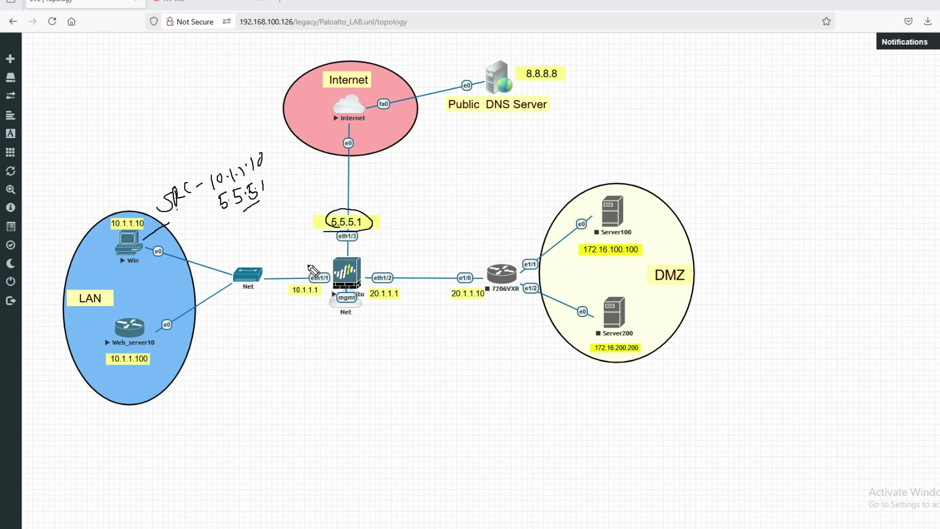
# Trace the path from 5.5.5.1 to Web_server10 and note destination 10.1.1.100 and source 10.1.1.10 beside it
pyautogui.moveTo(334, 224)
pyautogui.mouseDown()
pyautogui.moveTo(291, 267)
pyautogui.moveTo(186, 318)
pyautogui.moveTo(139, 365)
pyautogui.moveTo(152, 373)
pyautogui.moveTo(105, 357)
pyautogui.moveTo(141, 363)
pyautogui.mouseUp()
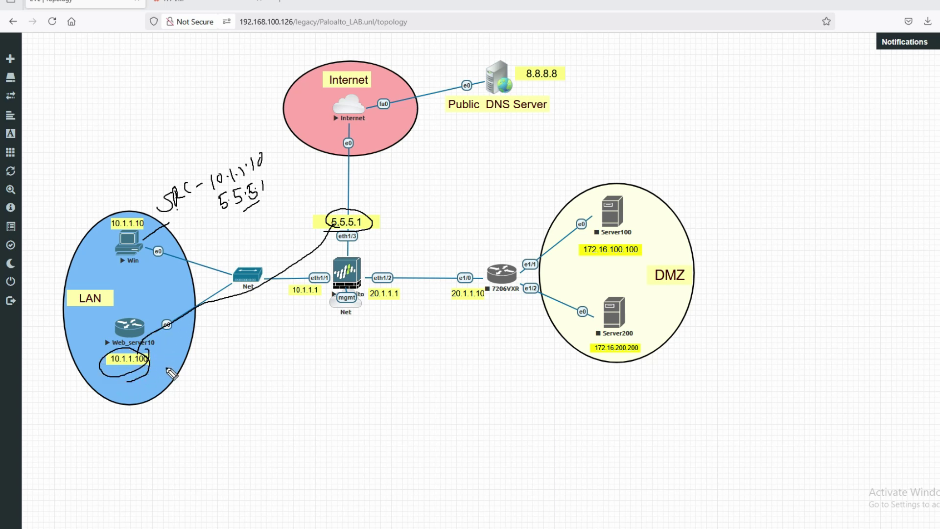
pyautogui.moveTo(142, 374); pyautogui.dragTo(200, 341)
pyautogui.moveTo(195, 358)
pyautogui.mouseDown()
pyautogui.moveTo(196, 370)
pyautogui.moveTo(200, 361)
pyautogui.moveTo(217, 368)
pyautogui.moveTo(246, 354)
pyautogui.moveTo(237, 351)
pyautogui.mouseUp()
pyautogui.click(211, 365)
pyautogui.click(220, 367)
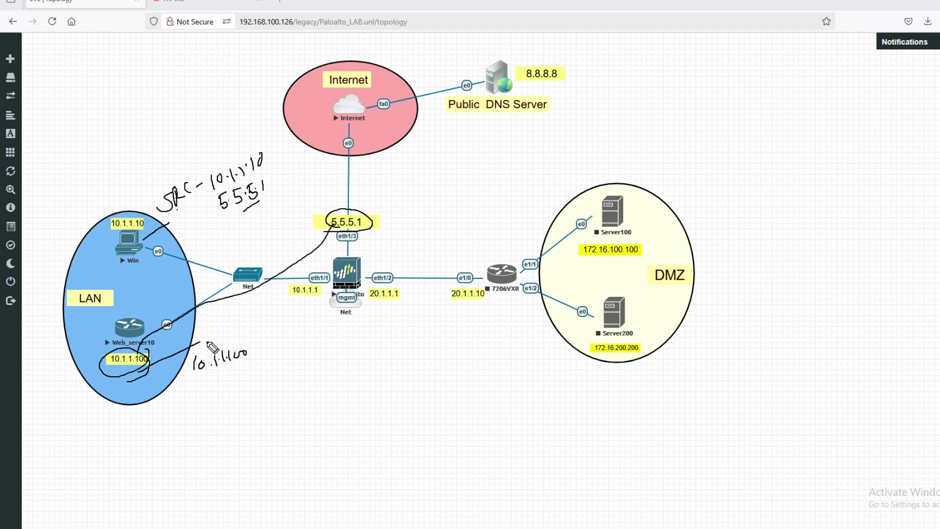
pyautogui.moveTo(211, 324)
pyautogui.mouseDown()
pyautogui.moveTo(214, 335)
pyautogui.moveTo(225, 331)
pyautogui.moveTo(247, 308)
pyautogui.moveTo(206, 341)
pyautogui.mouseUp()
pyautogui.click(219, 329)
pyautogui.click(228, 323)
pyautogui.click(236, 320)
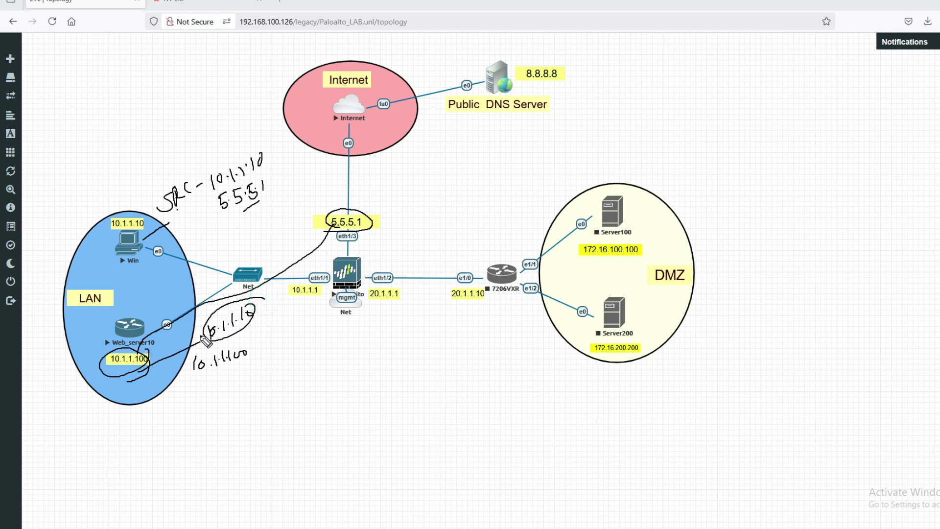
# Trace Web_server10's direct reply to the Win host and the forward path through the firewall on the topology
pyautogui.moveTo(139, 355)
pyautogui.mouseDown()
pyautogui.moveTo(234, 296)
pyautogui.moveTo(202, 270)
pyautogui.moveTo(148, 360)
pyautogui.moveTo(218, 291)
pyautogui.moveTo(222, 262)
pyautogui.moveTo(154, 251)
pyautogui.mouseUp()
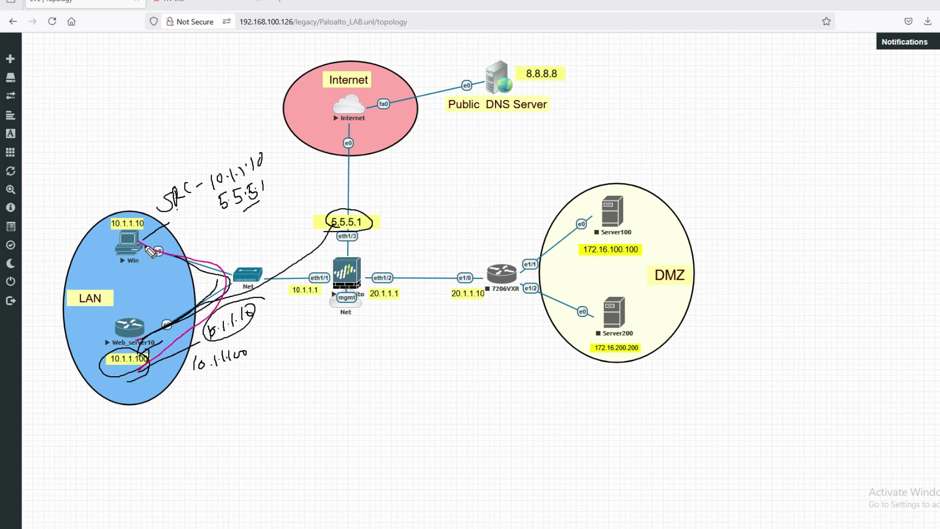
pyautogui.moveTo(150, 251)
pyautogui.mouseDown()
pyautogui.moveTo(213, 269)
pyautogui.moveTo(294, 257)
pyautogui.moveTo(337, 235)
pyautogui.moveTo(356, 275)
pyautogui.moveTo(242, 293)
pyautogui.moveTo(150, 360)
pyautogui.mouseUp()
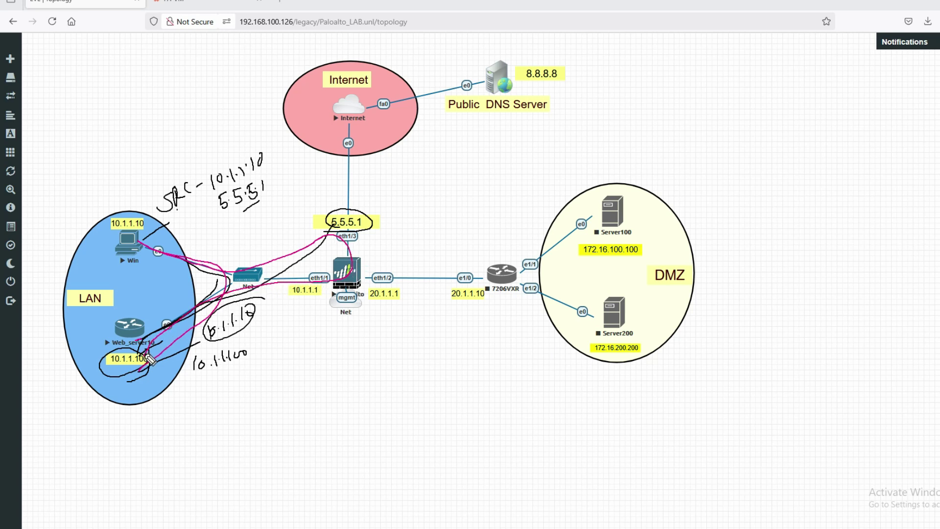
pyautogui.moveTo(130, 405)
pyautogui.mouseDown()
pyautogui.moveTo(228, 342)
pyautogui.moveTo(234, 288)
pyautogui.moveTo(164, 235)
pyautogui.moveTo(208, 278)
pyautogui.mouseUp()
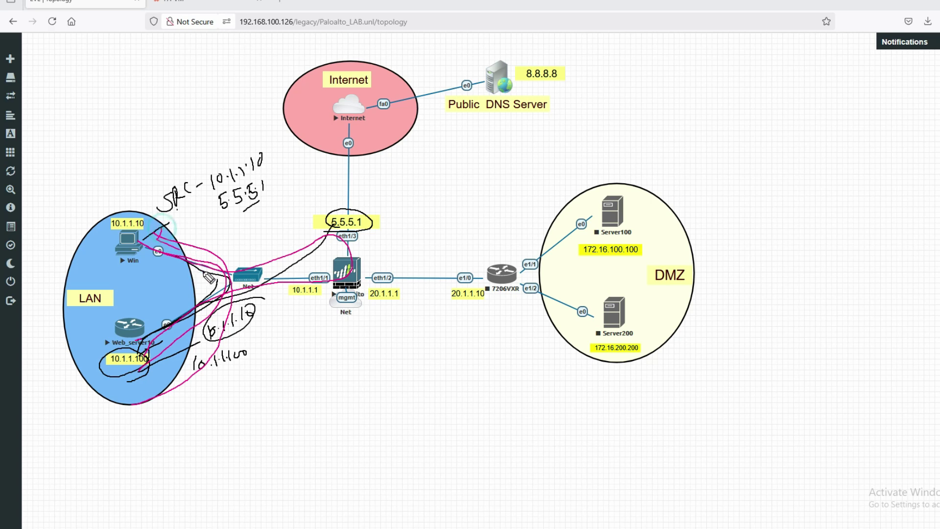
# Write a short circled note beneath the firewall's LAN link, and clear all annotations from the topology
pyautogui.moveTo(262, 362); pyautogui.dragTo(273, 354)
pyautogui.moveTo(285, 344); pyautogui.dragTo(282, 360)
pyautogui.moveTo(292, 348); pyautogui.dragTo(312, 345)
pyautogui.moveTo(287, 363)
pyautogui.mouseDown()
pyautogui.moveTo(310, 355)
pyautogui.moveTo(320, 337)
pyautogui.mouseUp()
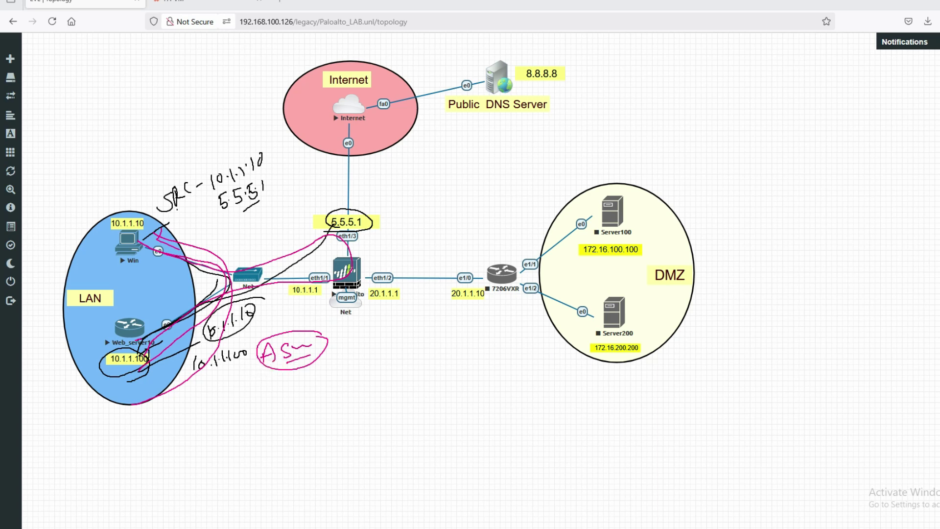
pyautogui.press('Escape')
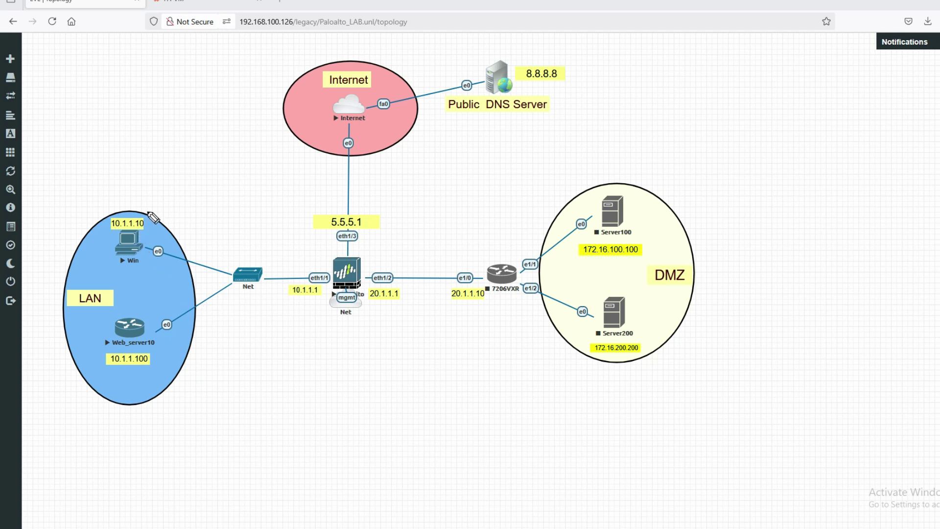
# Circle 10.1.1.10, 10.1.1.1 and 5.5.5.1, trace the path from 5.5.5.1 to Web_server10, and clear the marks
pyautogui.moveTo(148, 213)
pyautogui.mouseDown()
pyautogui.moveTo(101, 225)
pyautogui.moveTo(146, 208)
pyautogui.moveTo(157, 229)
pyautogui.mouseUp()
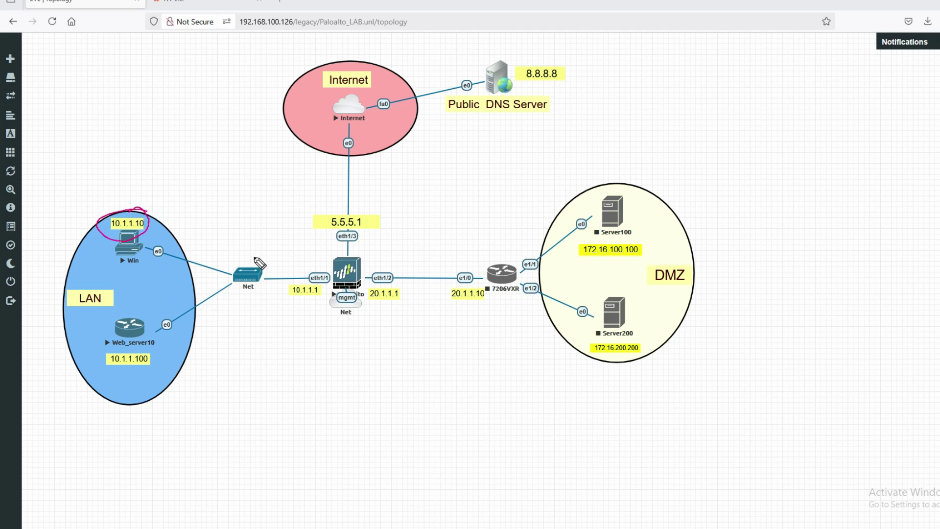
pyautogui.moveTo(334, 288)
pyautogui.mouseDown()
pyautogui.moveTo(293, 289)
pyautogui.moveTo(332, 292)
pyautogui.mouseUp()
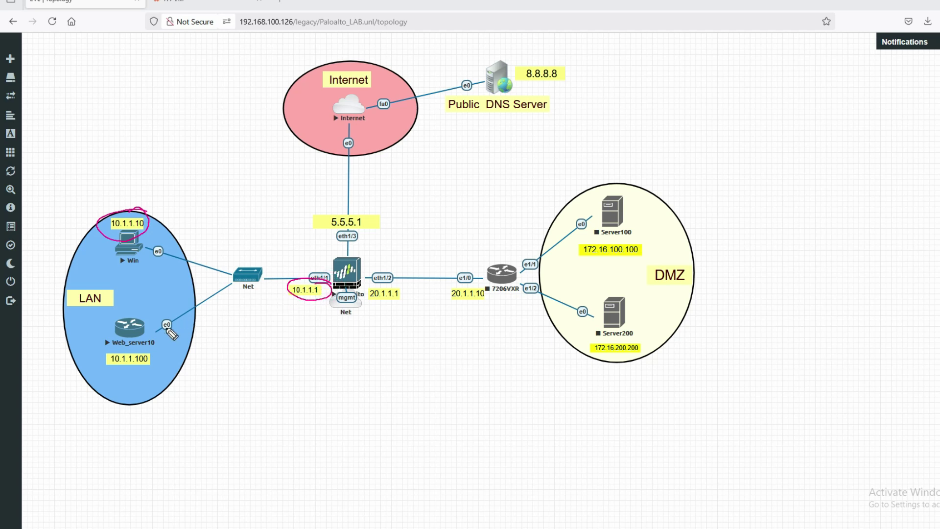
pyautogui.moveTo(374, 217)
pyautogui.mouseDown()
pyautogui.moveTo(338, 210)
pyautogui.moveTo(366, 221)
pyautogui.moveTo(224, 300)
pyautogui.moveTo(169, 348)
pyautogui.moveTo(190, 343)
pyautogui.mouseUp()
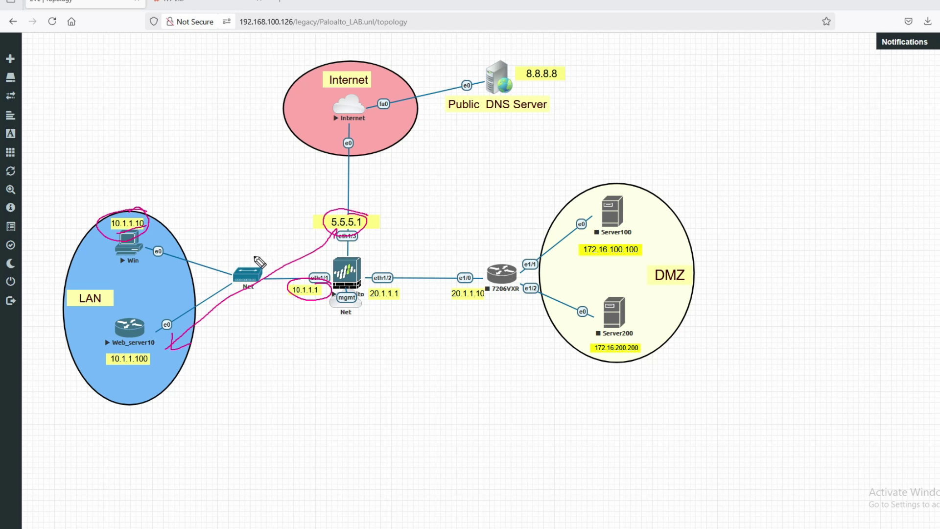
pyautogui.press('Escape')
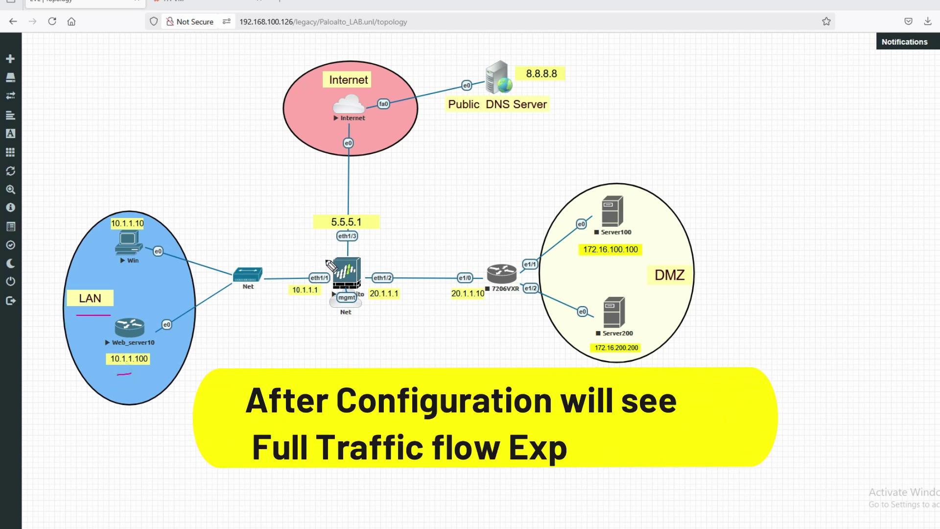
pyautogui.moveTo(362, 214)
pyautogui.mouseDown()
pyautogui.moveTo(340, 214)
pyautogui.moveTo(310, 239)
pyautogui.moveTo(367, 242)
pyautogui.moveTo(373, 216)
pyautogui.mouseUp()
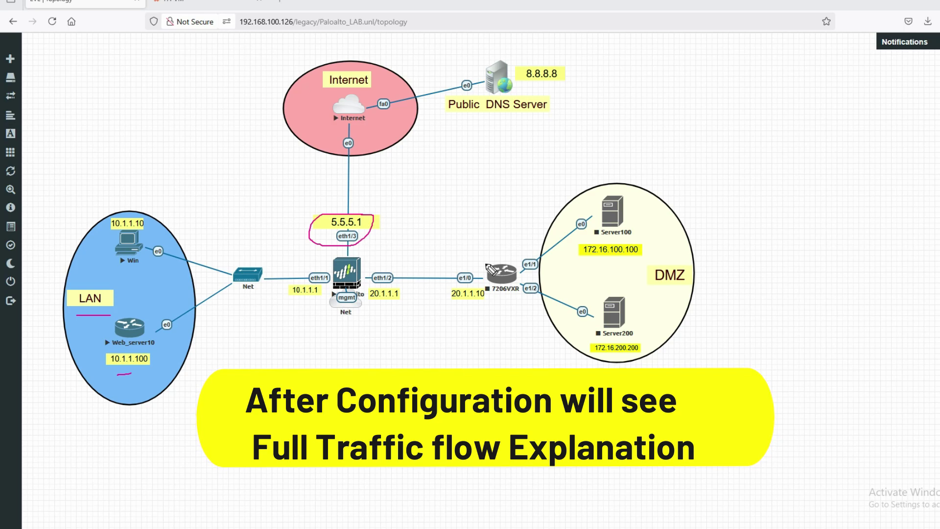
pyautogui.press('e')
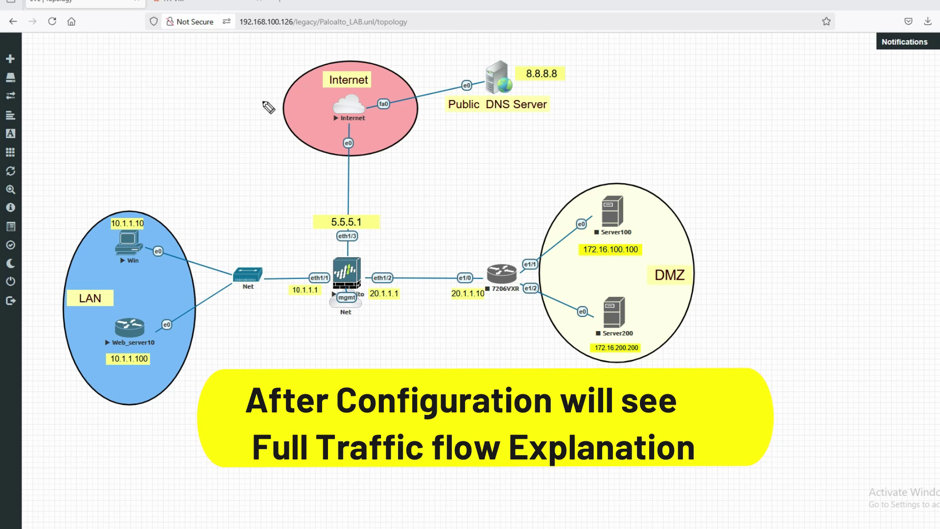
# Switch to the PA-VM firewall and add a NAT policy rule named Same_ZONE_U-Turn-NAT_LAN
pyautogui.click(194, 4)
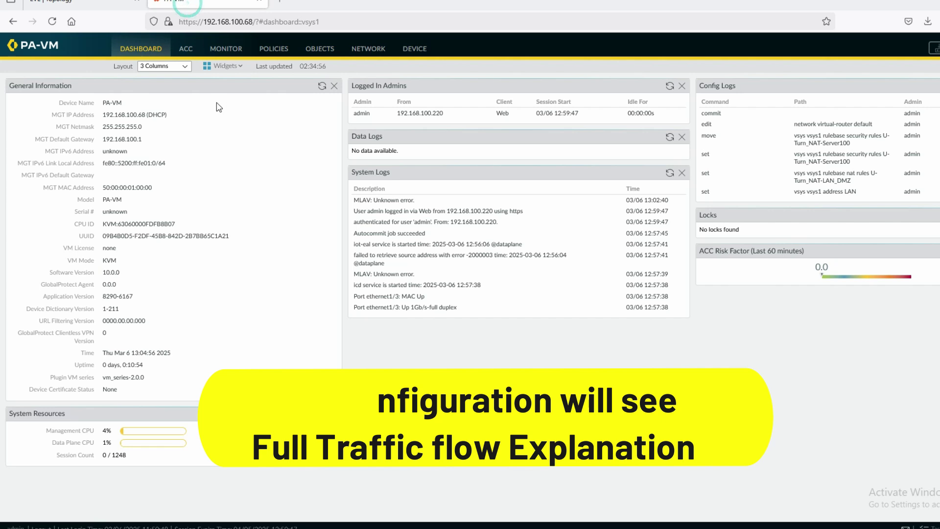
pyautogui.click(289, 51)
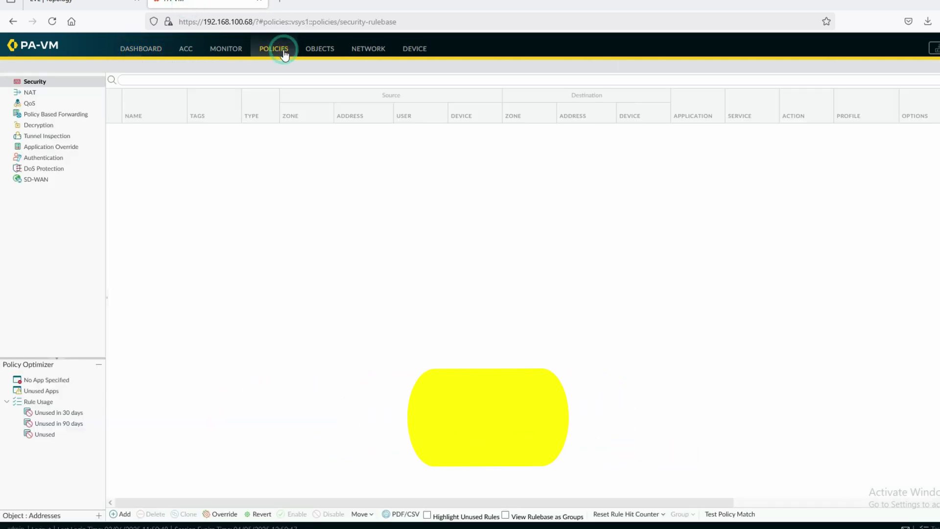
pyautogui.click(45, 93)
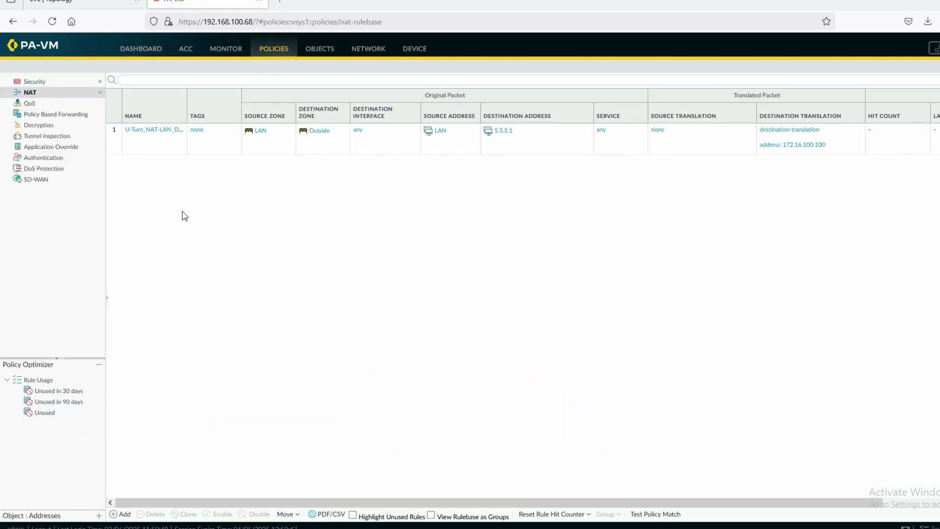
pyautogui.click(124, 514)
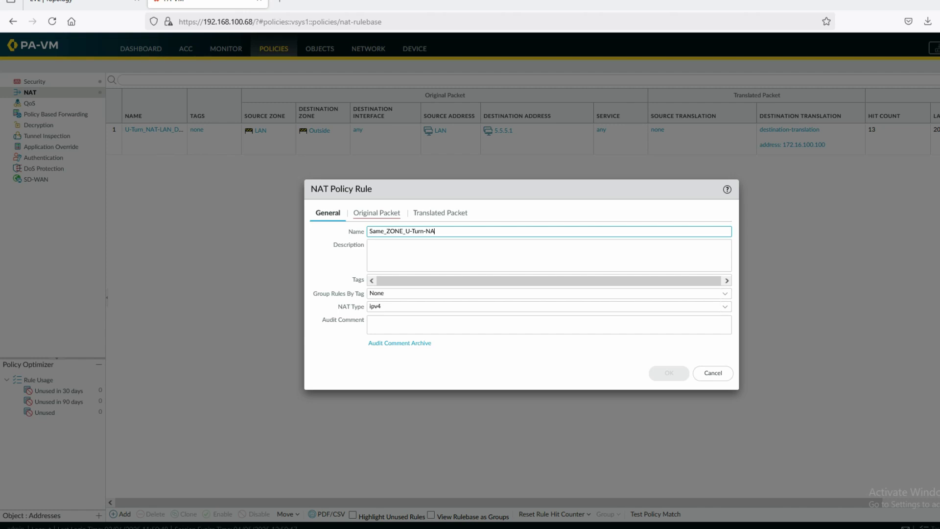
pyautogui.write('Same_ZONE_U-Turn-NAT_LAN')
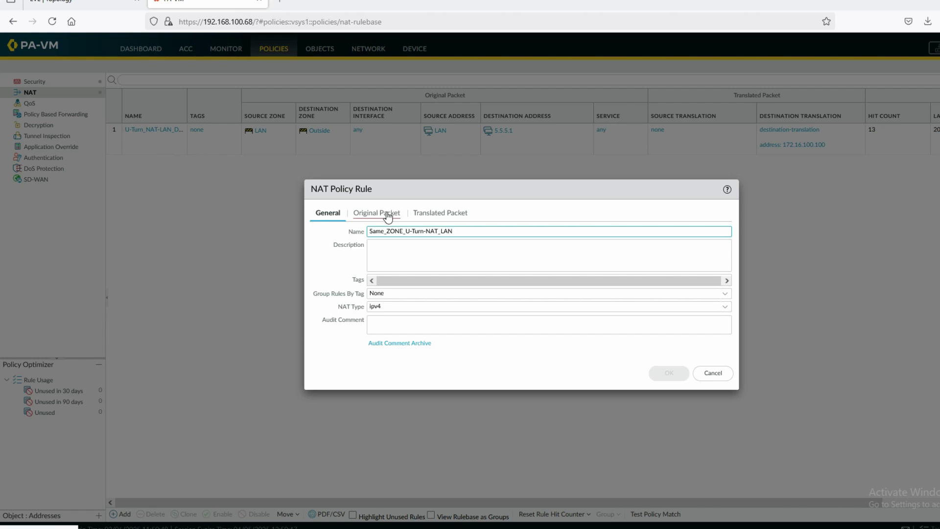
# Set the NAT rule's original packet source zone to LAN and its destination zone to Outside
pyautogui.click(388, 214)
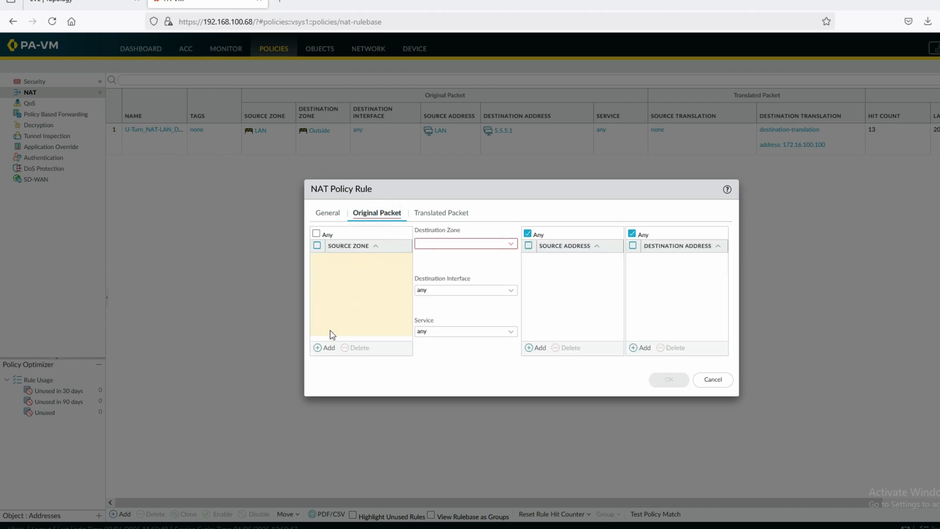
pyautogui.click(329, 348)
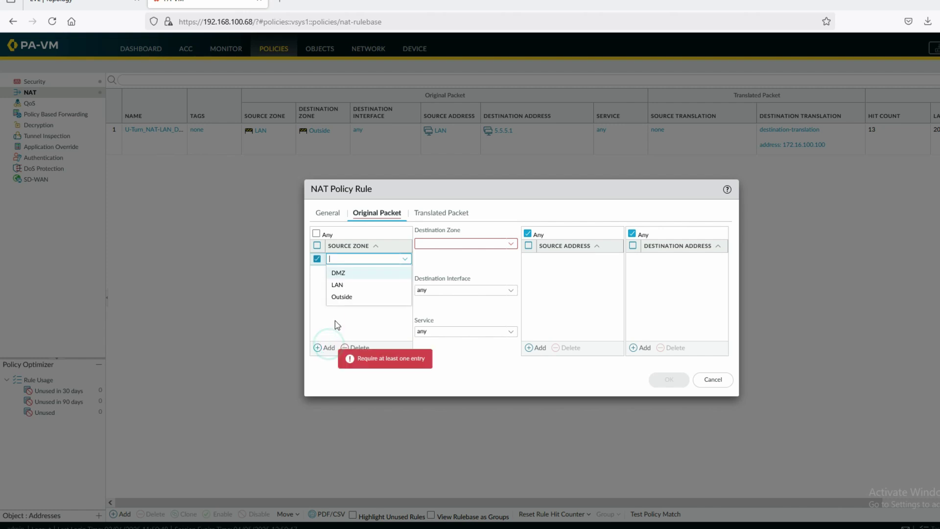
pyautogui.click(339, 287)
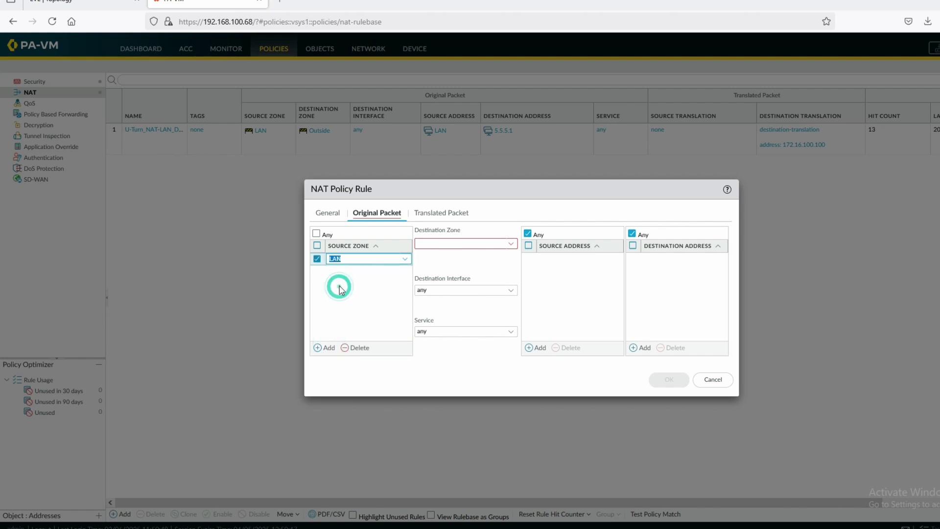
pyautogui.click(511, 244)
pyautogui.click(465, 277)
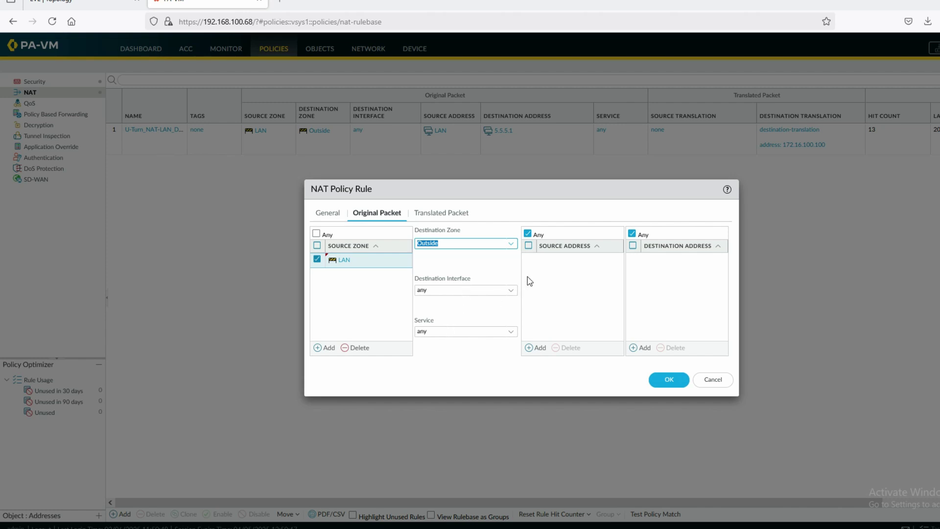
# Add the LAN address object as the rule's source address and 5.5.5.1 as its destination address
pyautogui.click(535, 347)
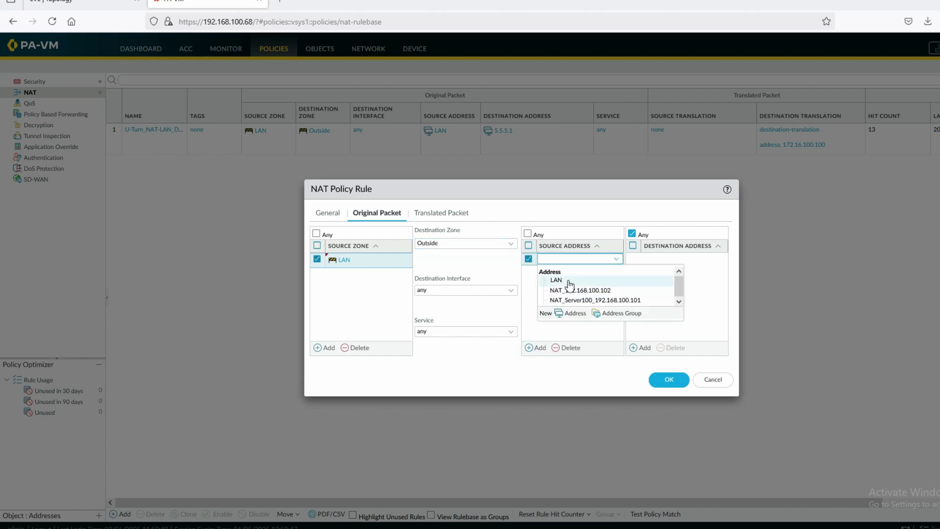
pyautogui.click(569, 282)
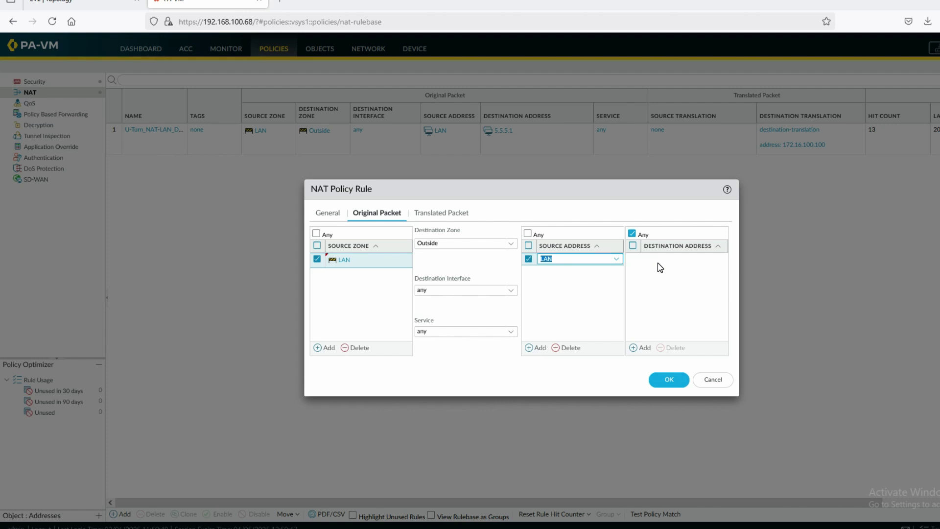
pyautogui.click(640, 348)
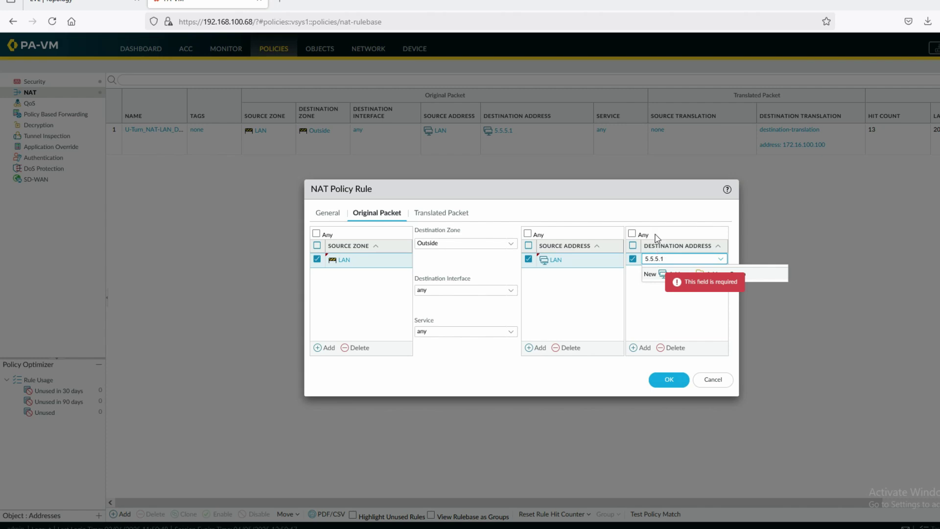
pyautogui.click(654, 217)
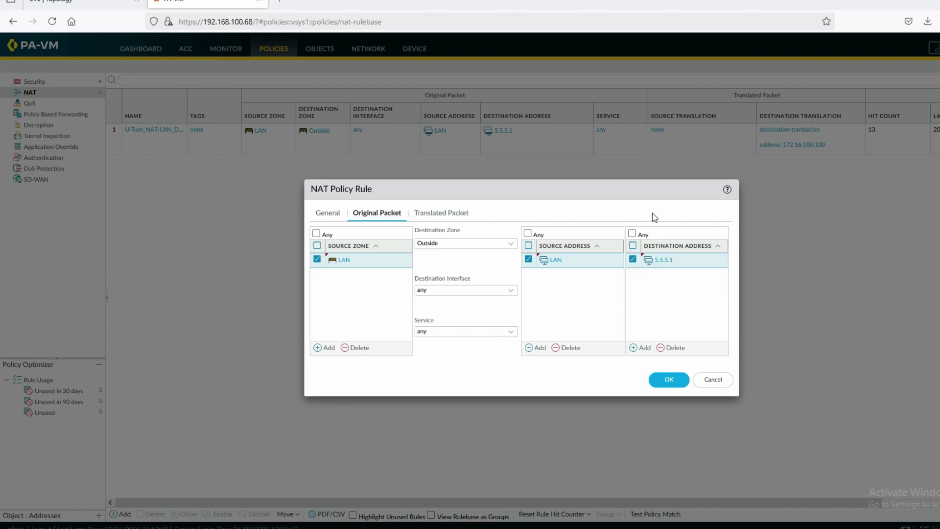
# Set the NAT rule's source address translation type to Dynamic IP And Port
pyautogui.click(96, 2)
pyautogui.click(177, 4)
pyautogui.click(461, 214)
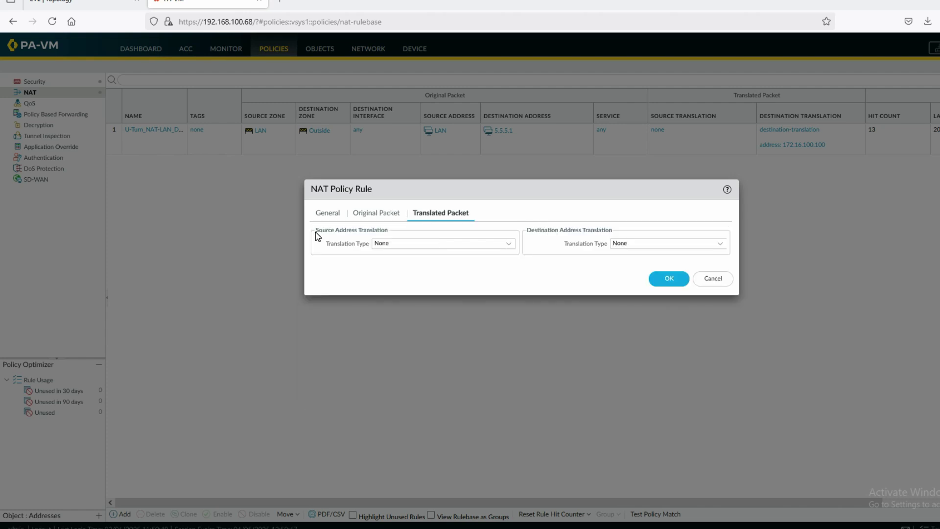
pyautogui.click(508, 245)
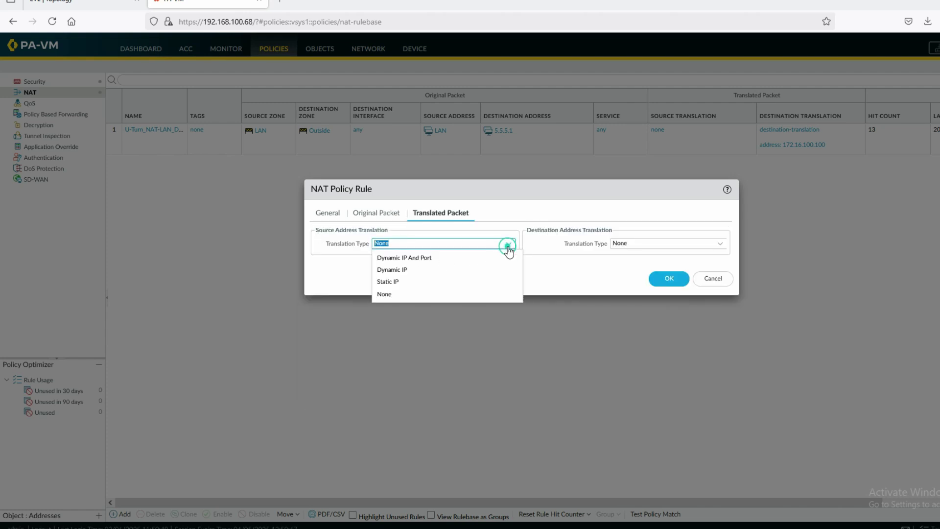
pyautogui.click(434, 259)
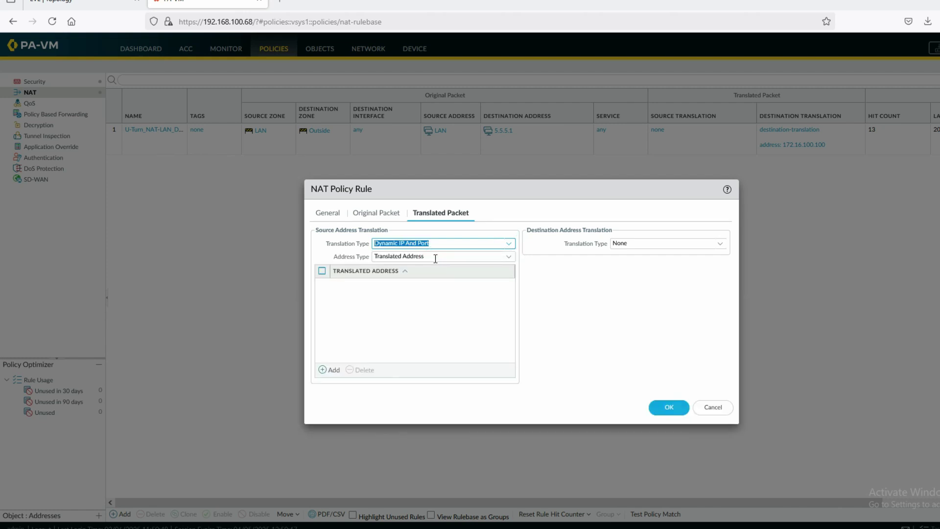
pyautogui.click(333, 371)
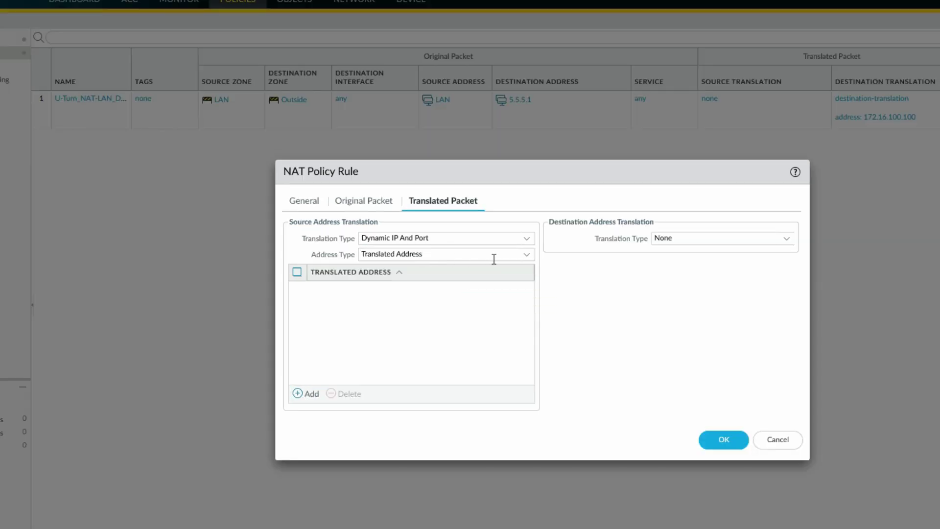
# Set the source translation's address type to Interface Address, using interface ethernet1/1 and IP address 10.1.1.1/24
pyautogui.click(527, 255)
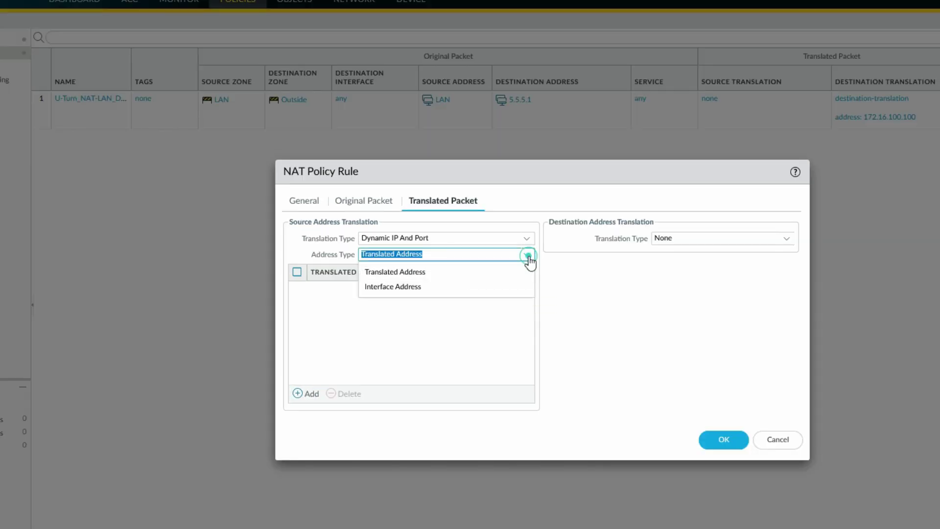
pyautogui.click(473, 288)
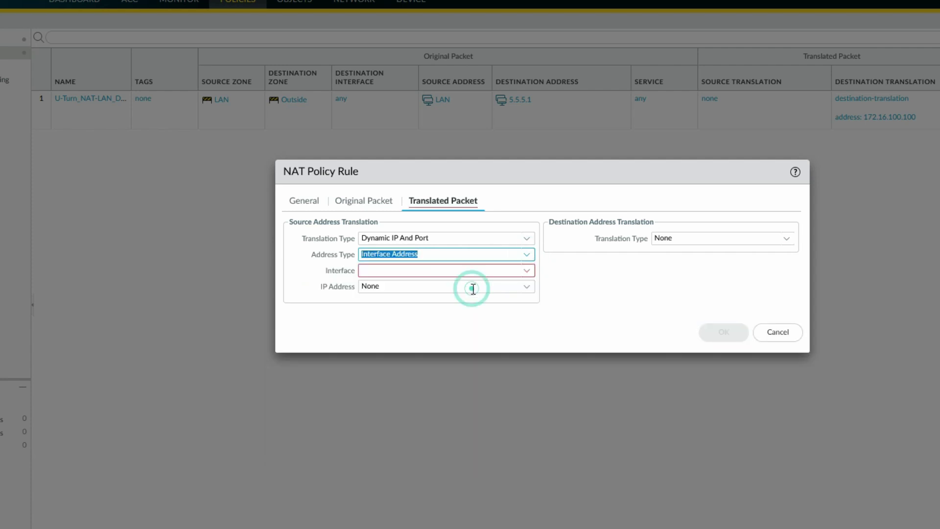
pyautogui.click(527, 272)
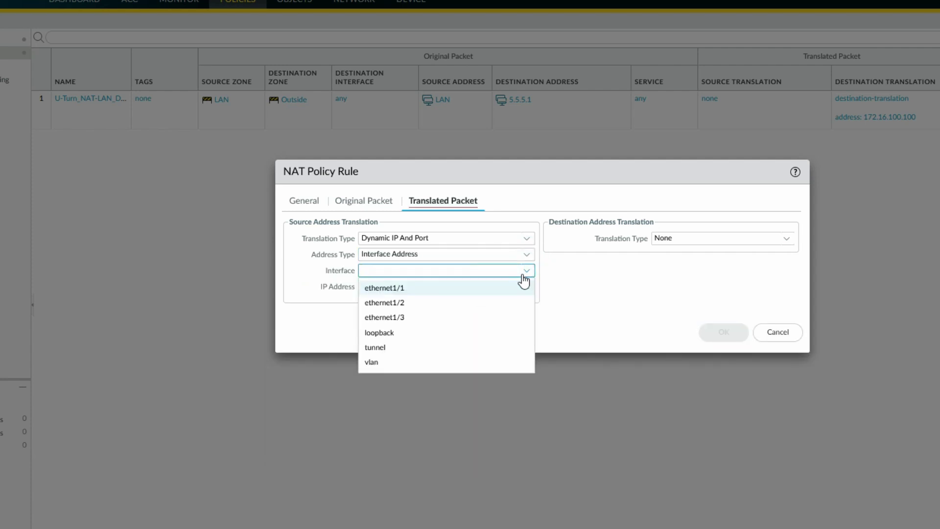
pyautogui.click(404, 289)
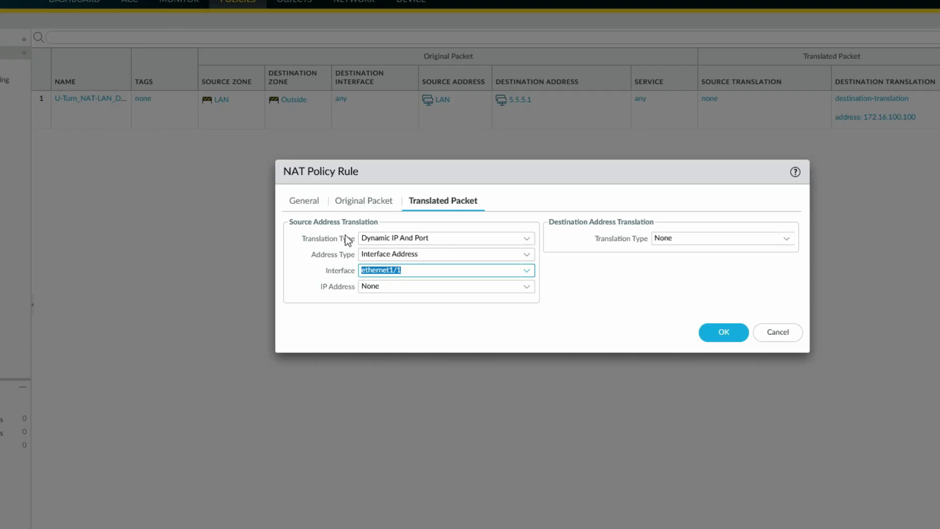
pyautogui.click(526, 287)
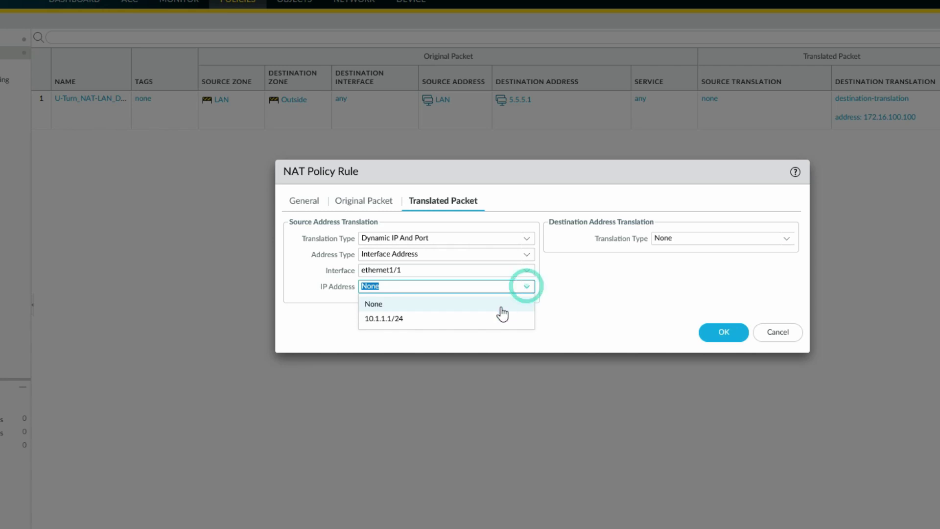
pyautogui.click(488, 318)
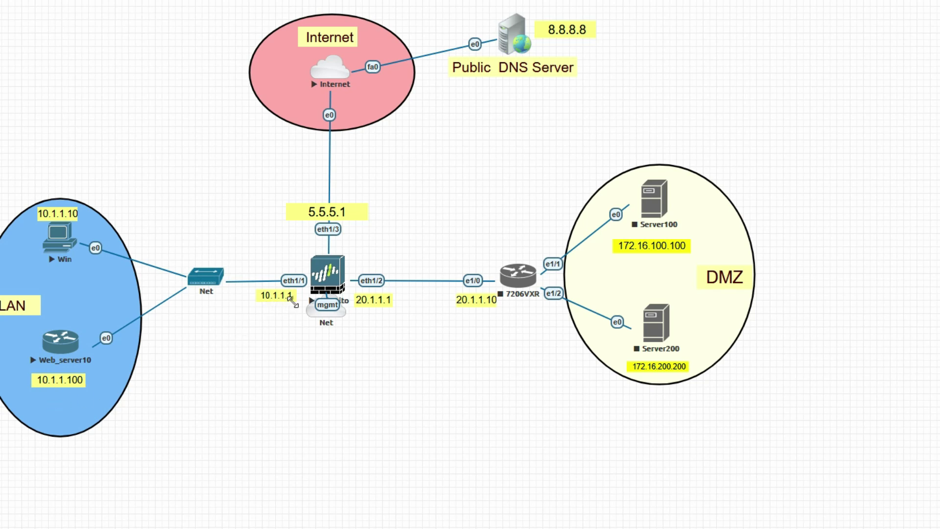
pyautogui.click(59, 238)
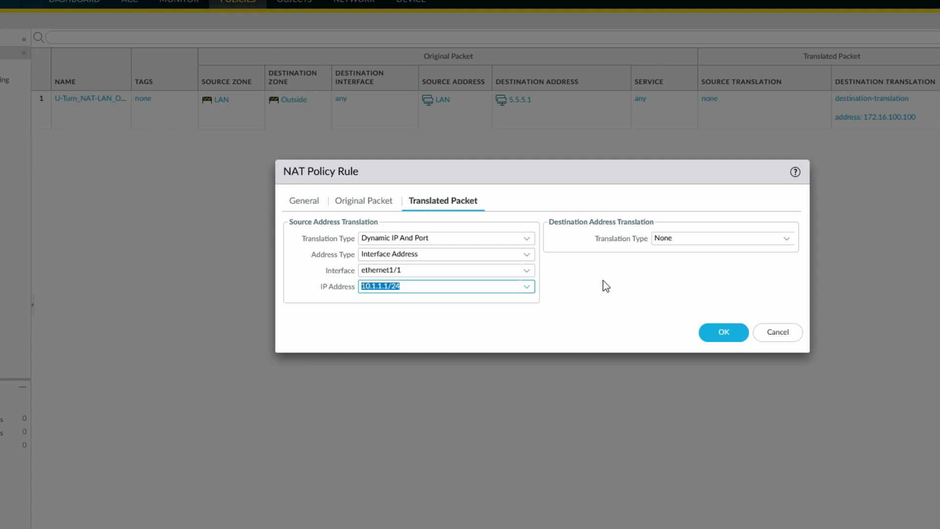
# Set the destination address translation to Static IP with translated address 10.1.1.100 and save the NAT rule
pyautogui.click(787, 240)
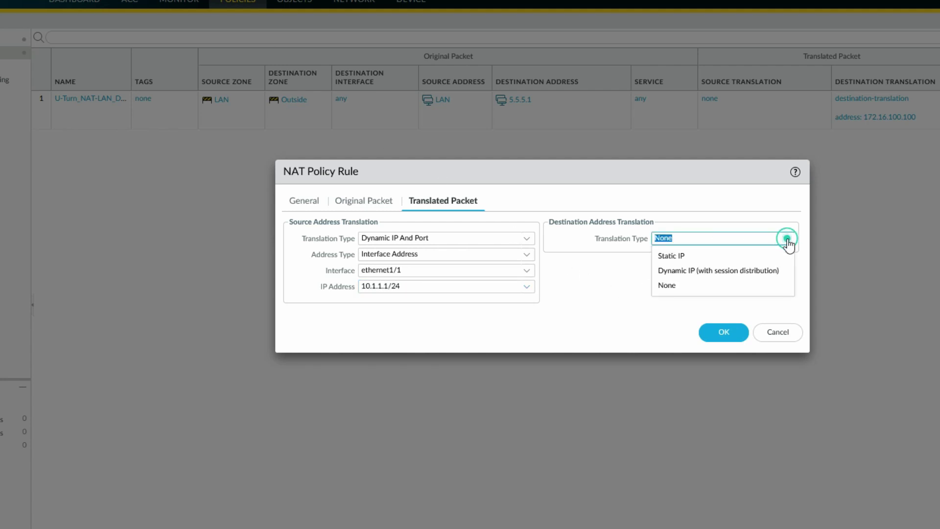
pyautogui.click(726, 256)
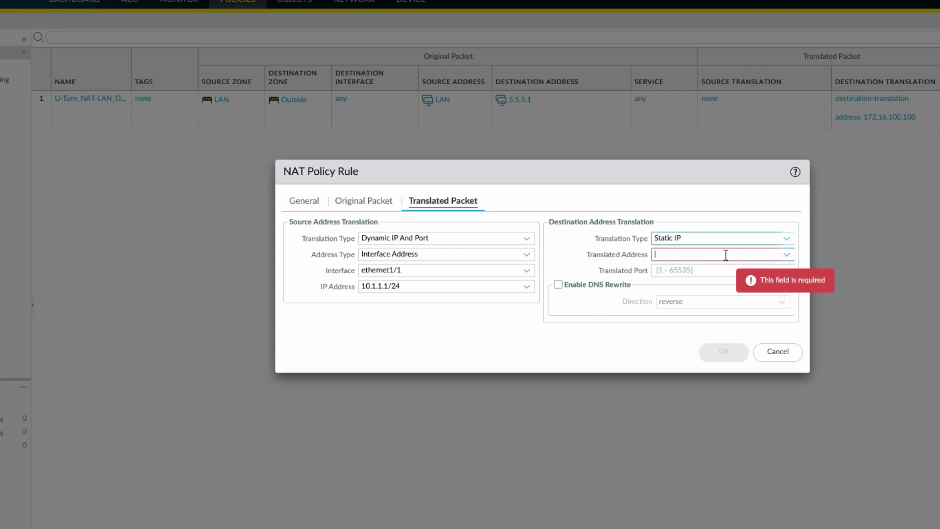
pyautogui.click(726, 255)
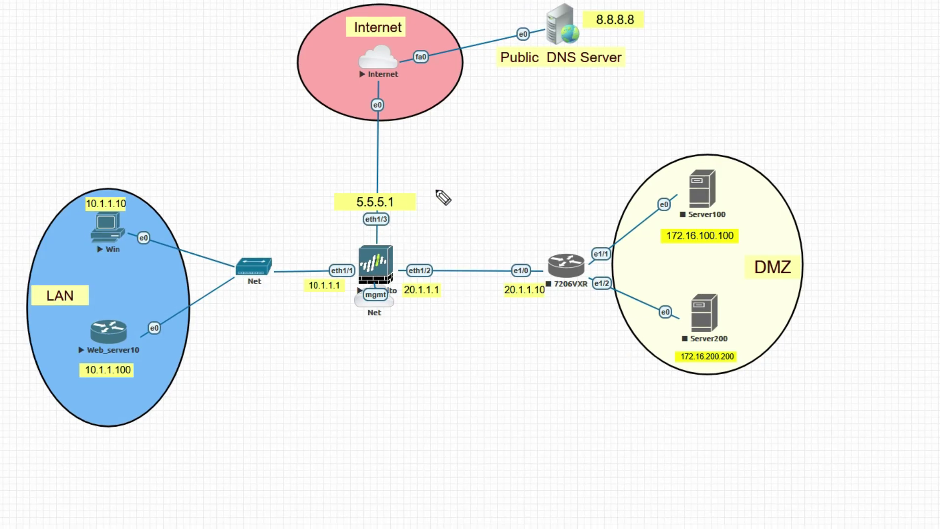
pyautogui.moveTo(433, 190)
pyautogui.mouseDown()
pyautogui.moveTo(345, 207)
pyautogui.moveTo(411, 197)
pyautogui.mouseUp()
pyautogui.moveTo(81, 389); pyautogui.dragTo(137, 378)
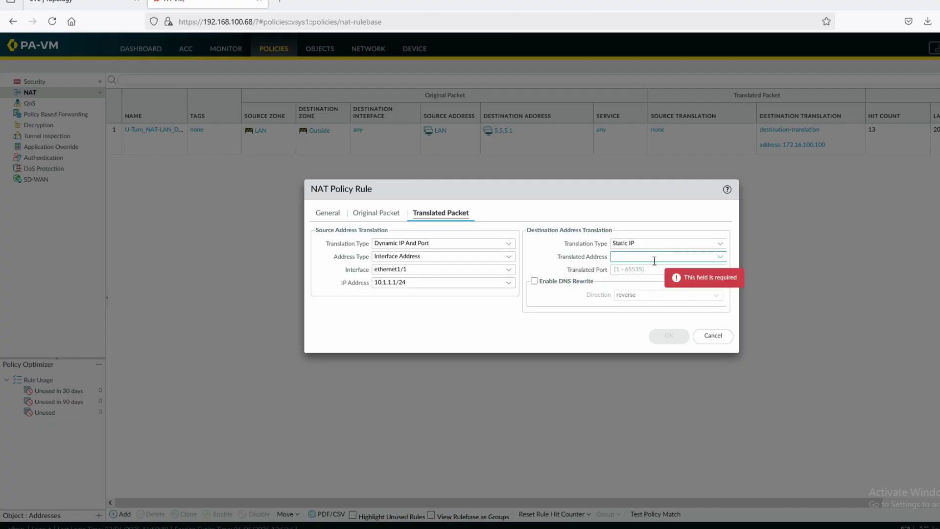
pyautogui.write('10.1.1.100')
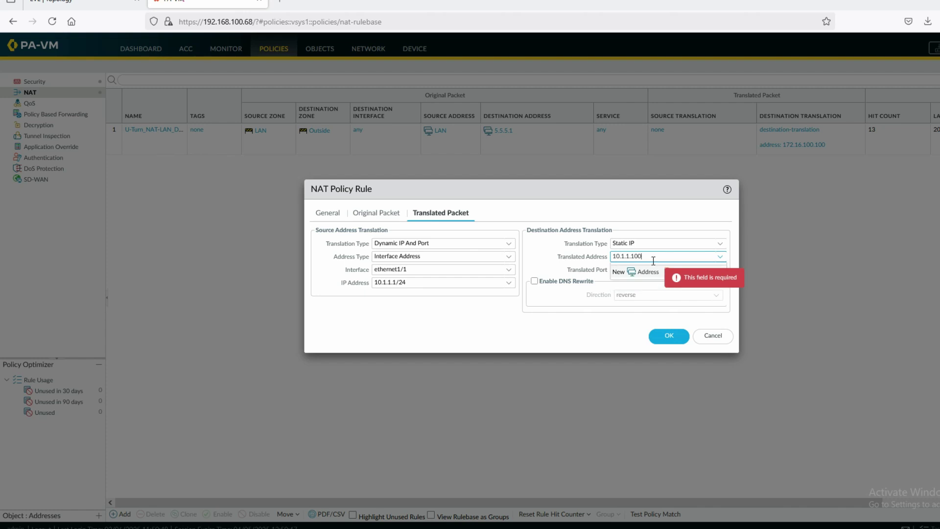
pyautogui.click(567, 305)
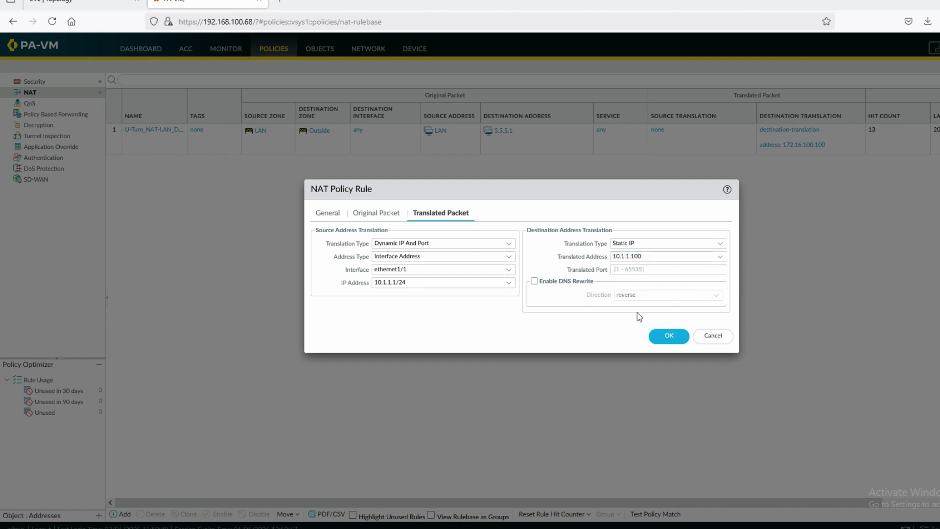
pyautogui.click(665, 337)
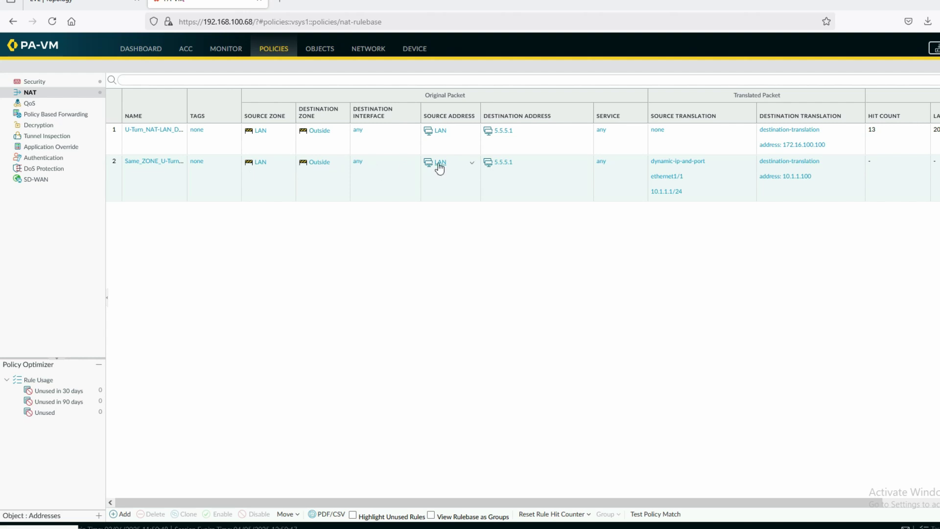
# Compare the new NAT rule's addresses and translations with the network topology, and review the security policy rules
pyautogui.click(107, 3)
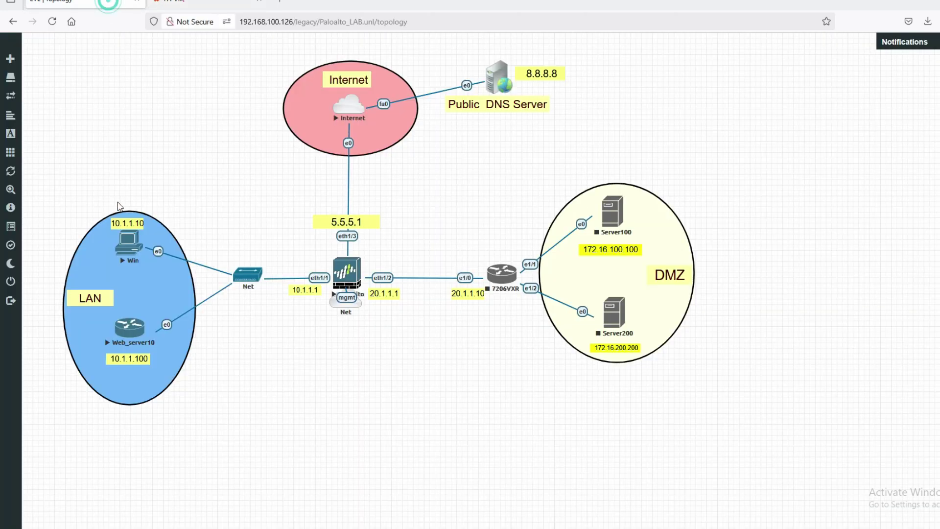
pyautogui.click(185, 4)
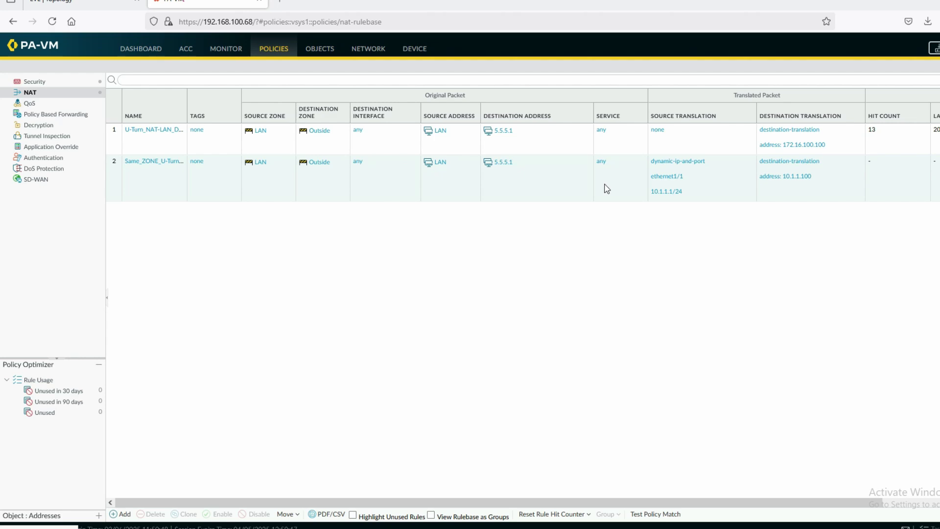
pyautogui.click(77, 5)
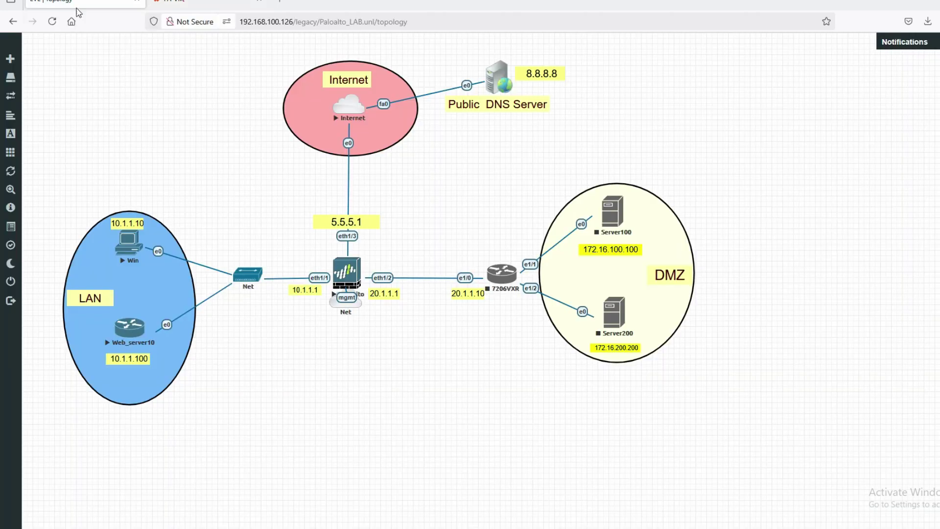
pyautogui.click(190, 5)
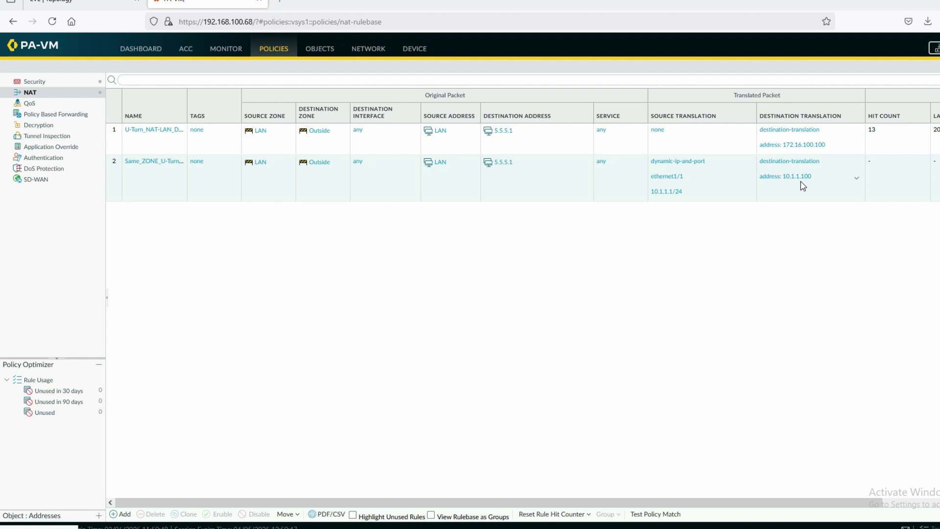
pyautogui.click(54, 82)
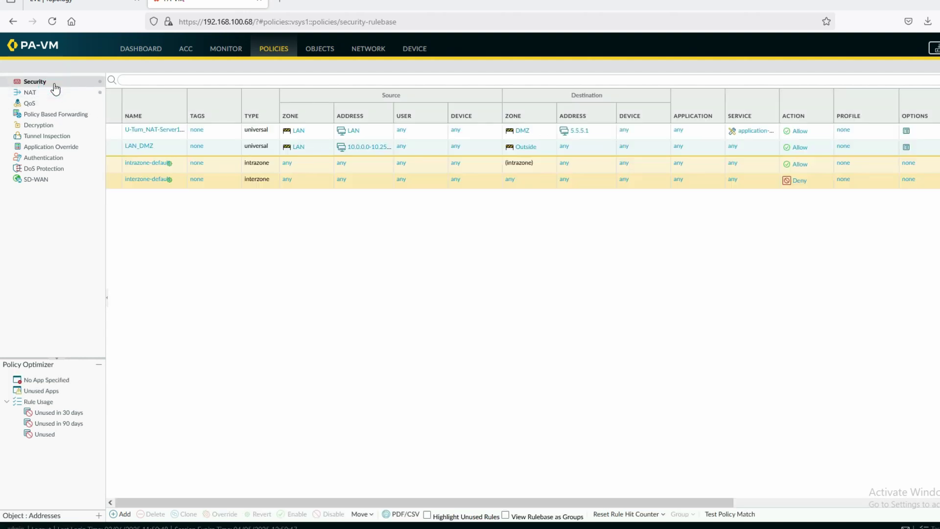
pyautogui.click(59, 93)
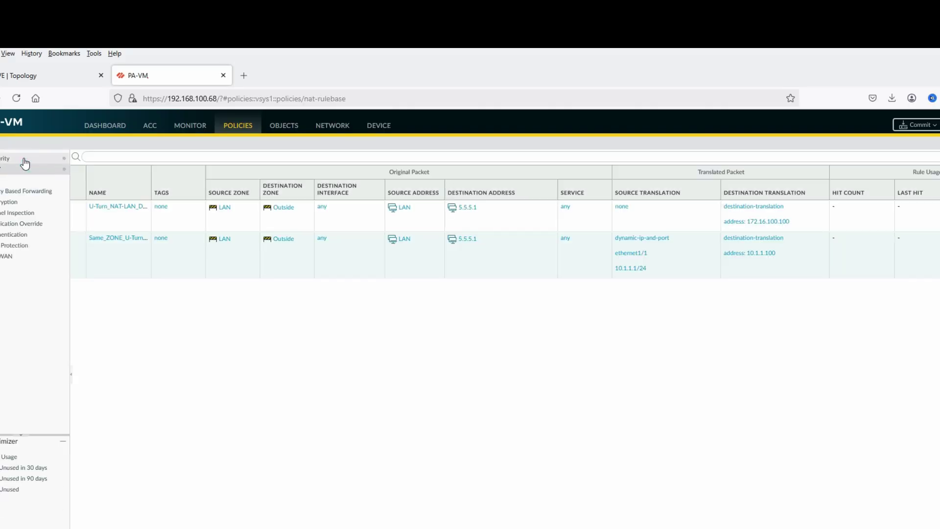
pyautogui.click(25, 162)
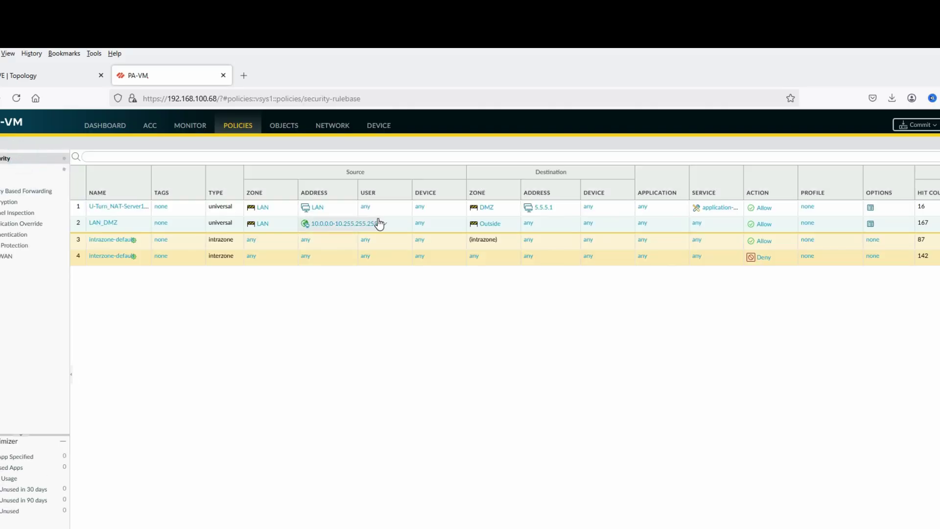
pyautogui.click(49, 176)
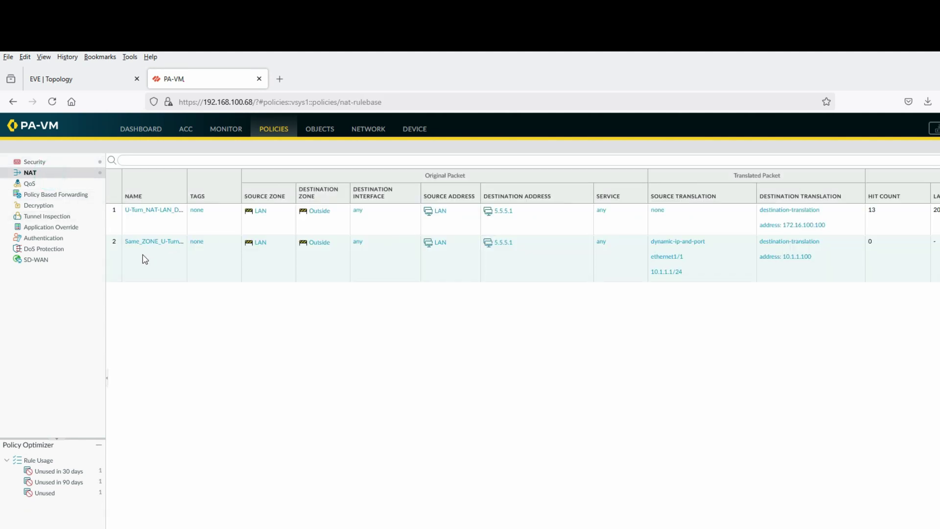
# Check the U-Turn_NAT-LAN_DMZ rule's translated address against the topology and disable that NAT rule
pyautogui.click(117, 217)
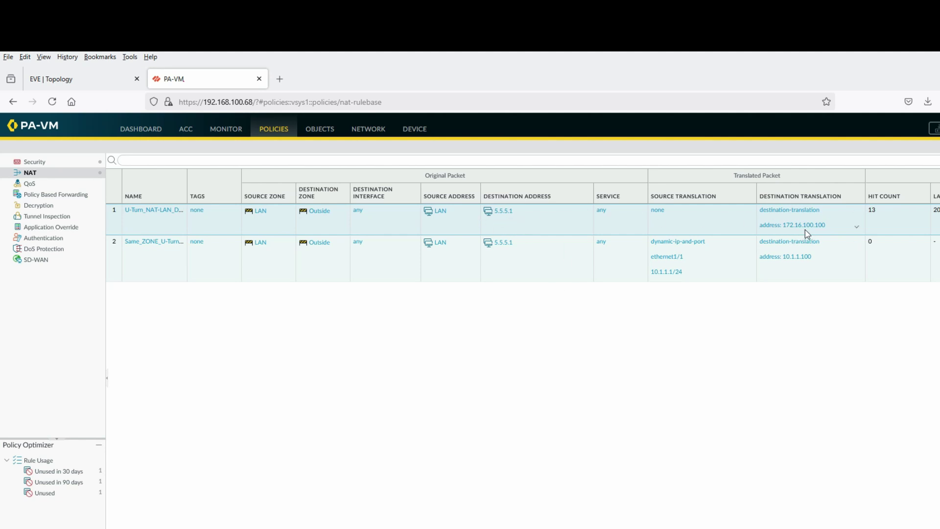
pyautogui.click(96, 78)
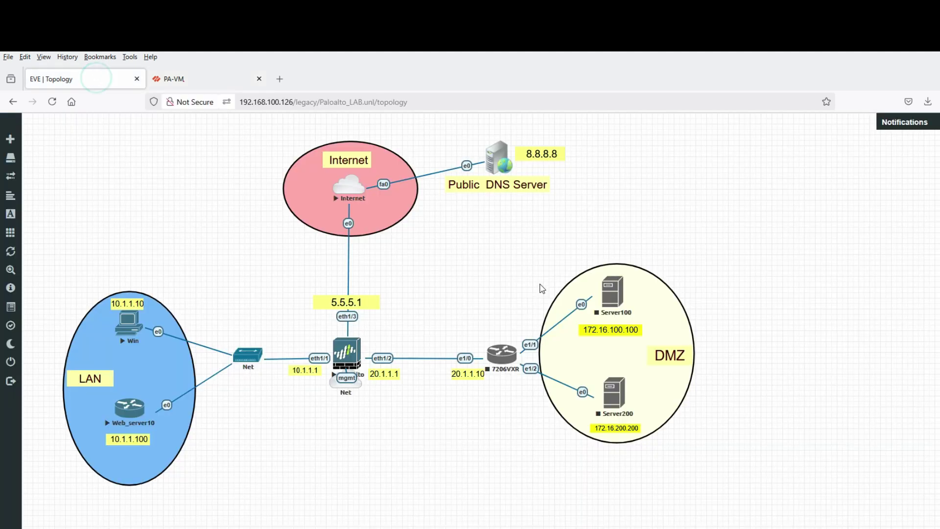
pyautogui.click(605, 245)
pyautogui.click(205, 79)
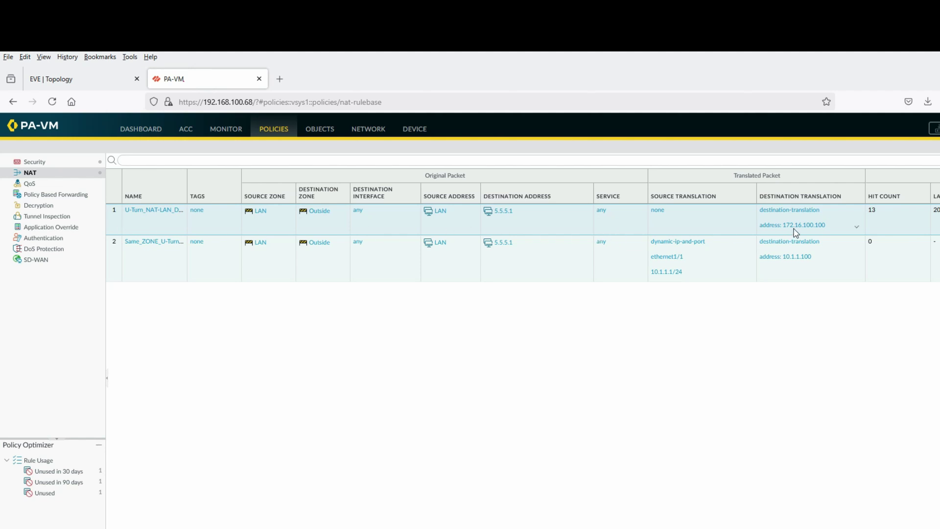
pyautogui.rightClick(131, 221)
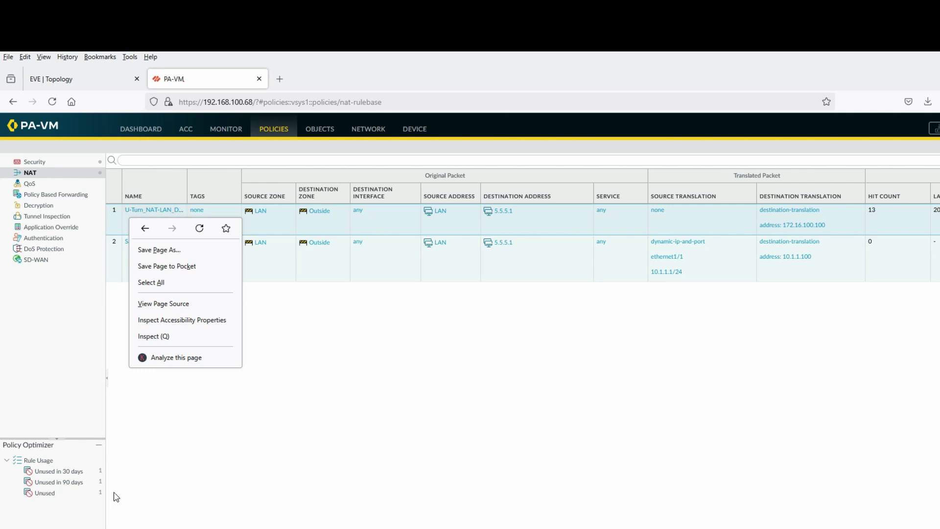
pyautogui.press('Escape')
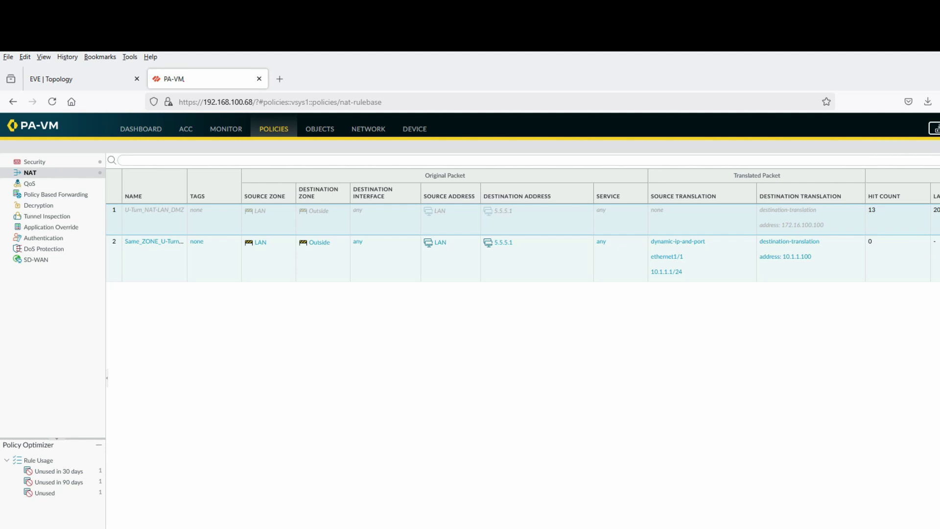
# Commit the firewall configuration and dismiss the commit status
pyautogui.click(933, 128)
pyautogui.click(615, 485)
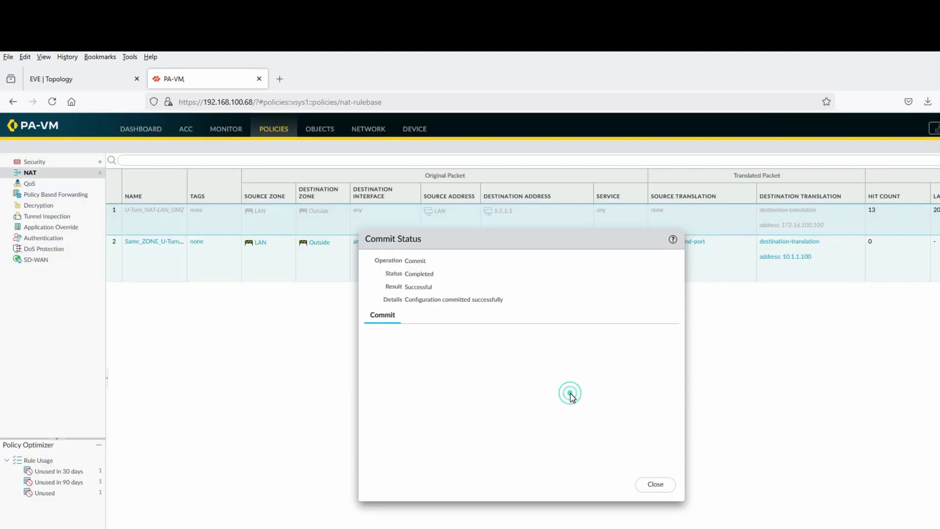
pyautogui.click(649, 487)
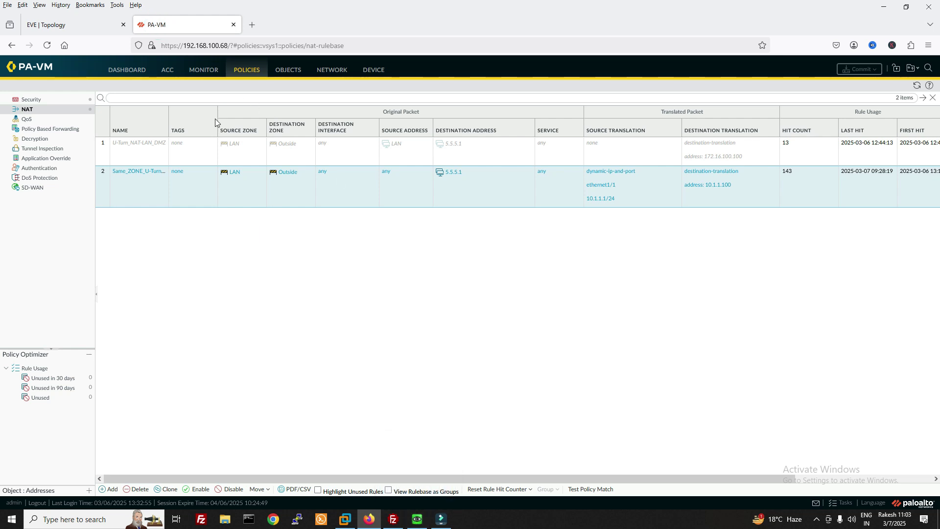
# Switch to the EVE topology, bring up the Win machine's QEMU console, and place it clear of the LAN diagram
pyautogui.click(74, 25)
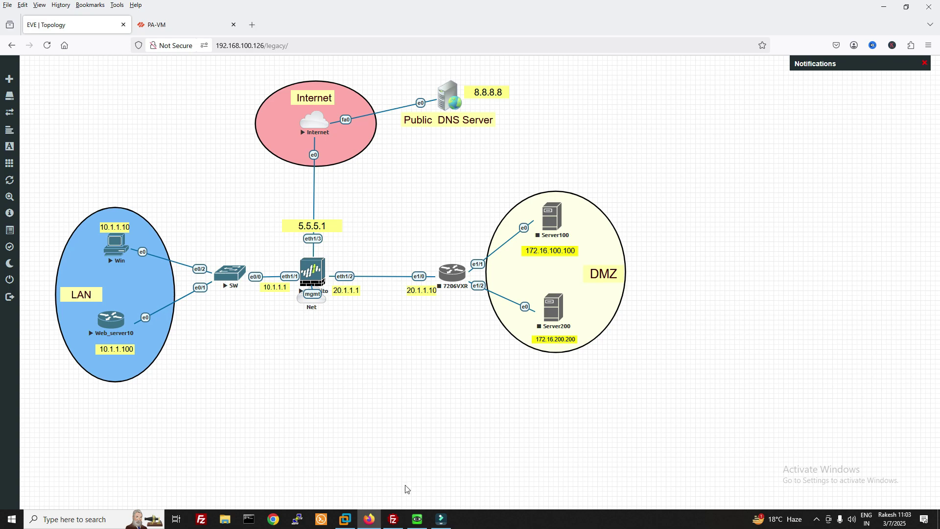
pyautogui.click(417, 519)
pyautogui.moveTo(440, 100); pyautogui.dragTo(537, 81)
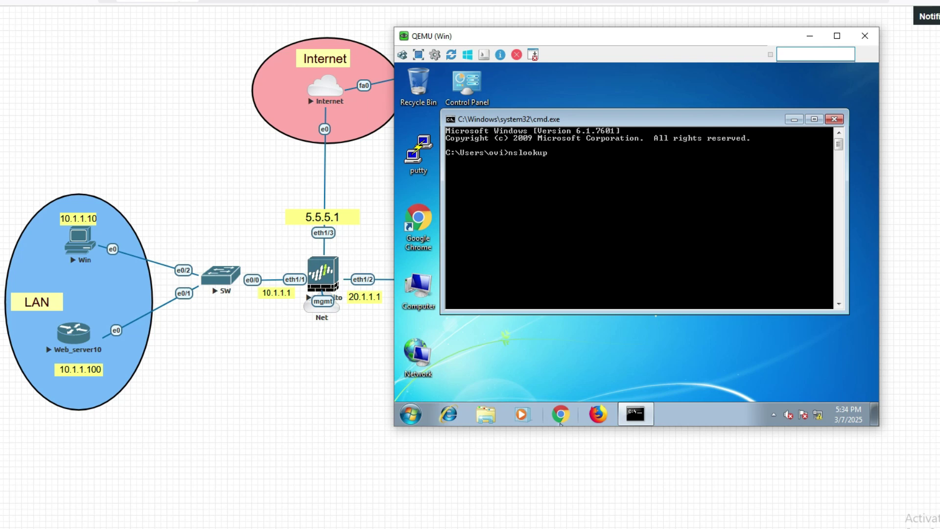
# Run an nslookup query for technetguide.com in the Win machine's command prompt
pyautogui.write('technetguide.com')
pyautogui.press('Return')
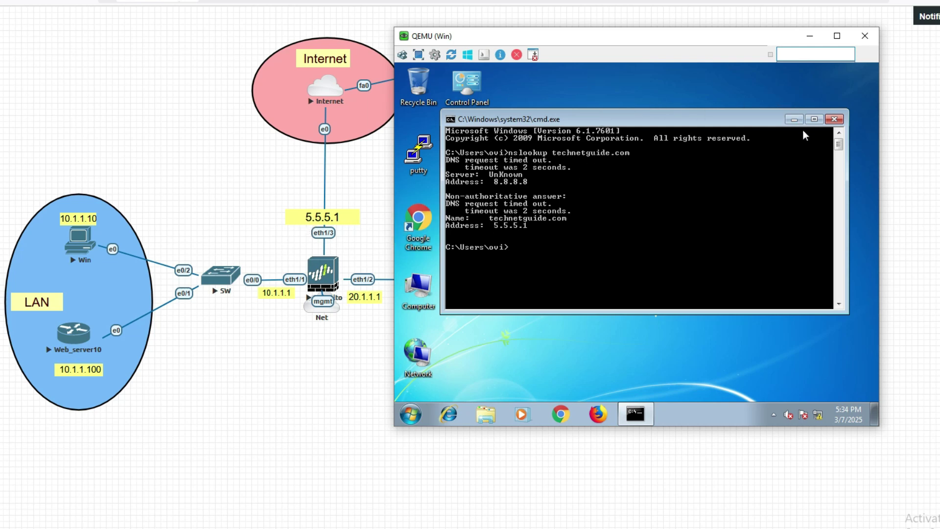
# Open technetguide.com in the Win machine's Firefox, sign in with the prefilled credentials, and highlight the server name in the page heading
pyautogui.click(597, 414)
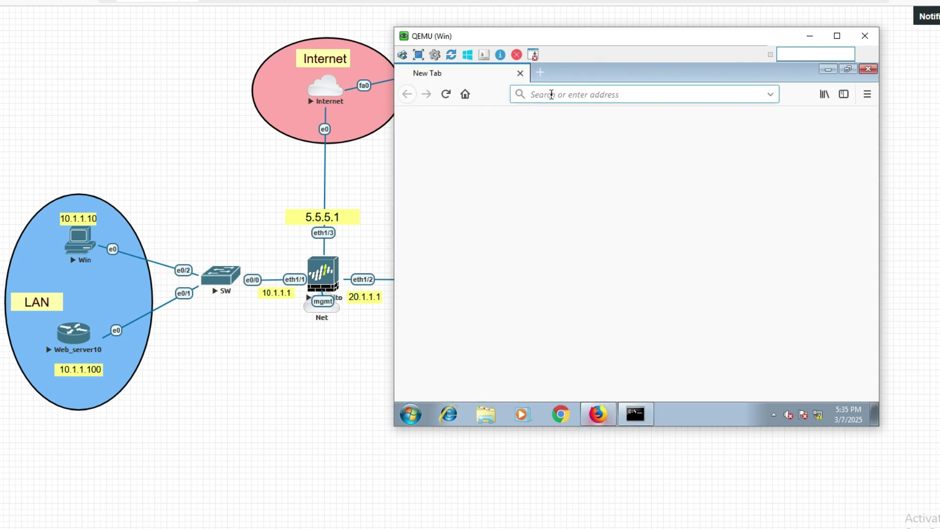
pyautogui.click(553, 95)
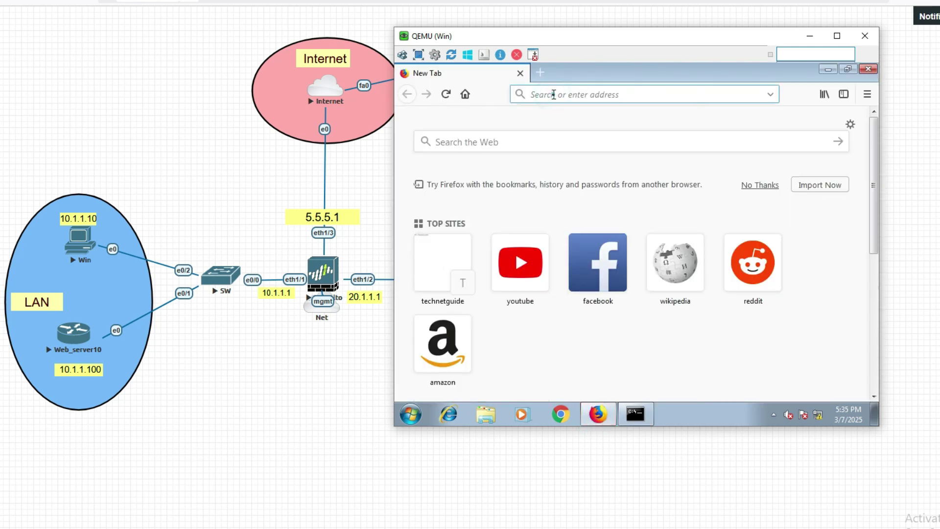
pyautogui.write('technetguide.com/')
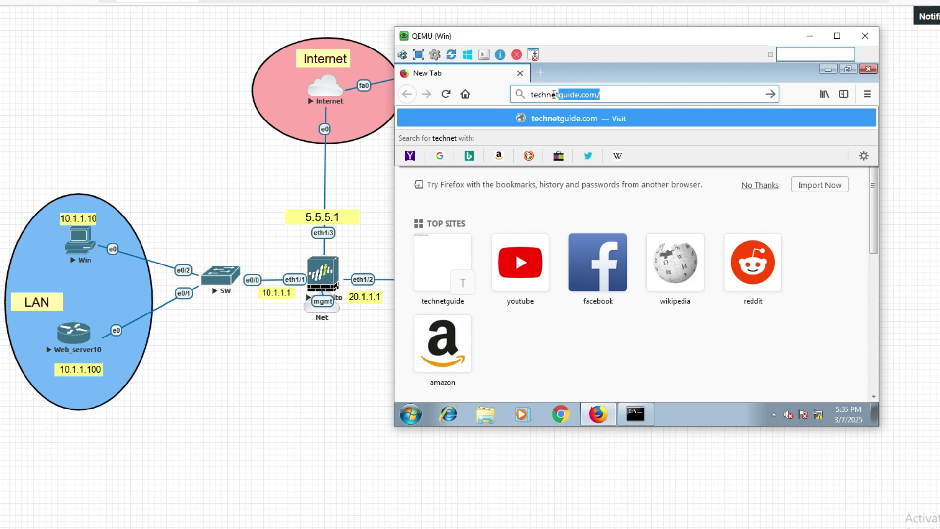
pyautogui.press('Return')
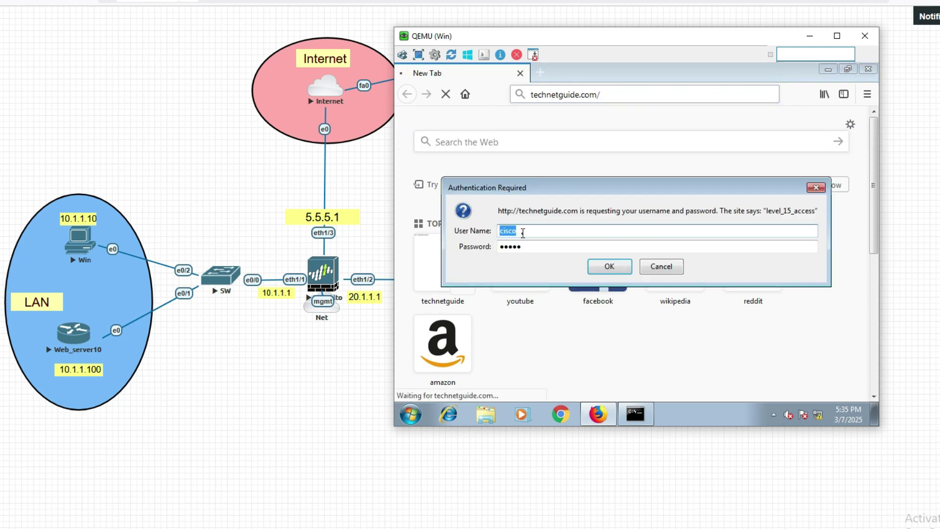
pyautogui.click(608, 267)
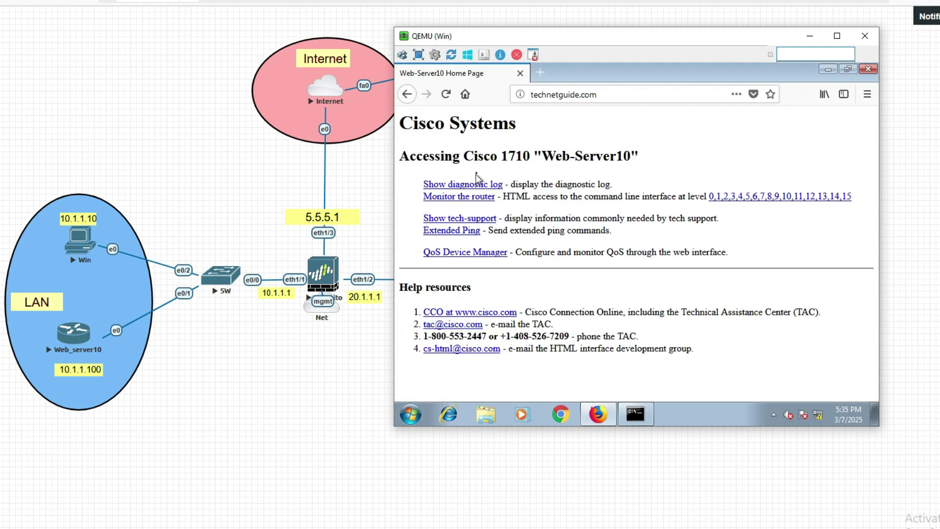
pyautogui.moveTo(542, 157); pyautogui.dragTo(635, 160)
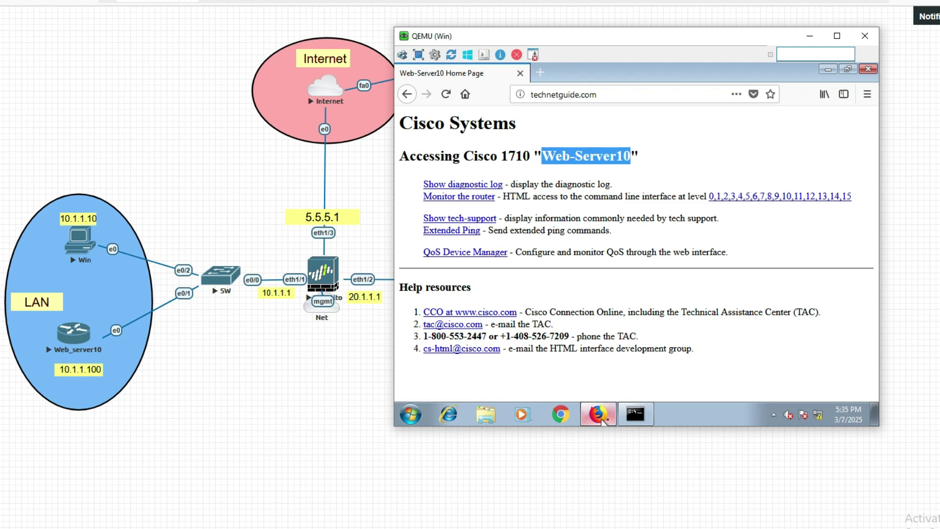
# Ping technetguide.com from the Win machine's command prompt
pyautogui.click(644, 418)
pyautogui.click(526, 250)
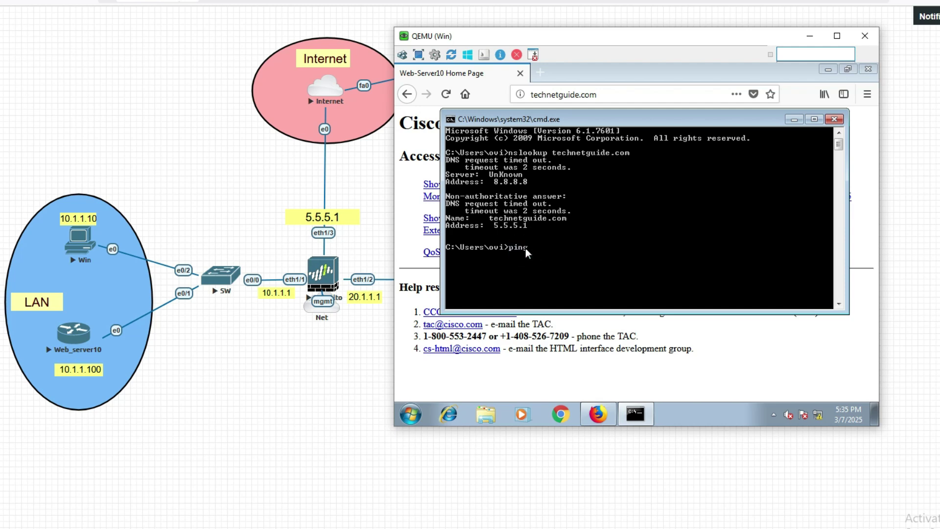
pyautogui.write('ping technetguide.com')
pyautogui.press('Return')
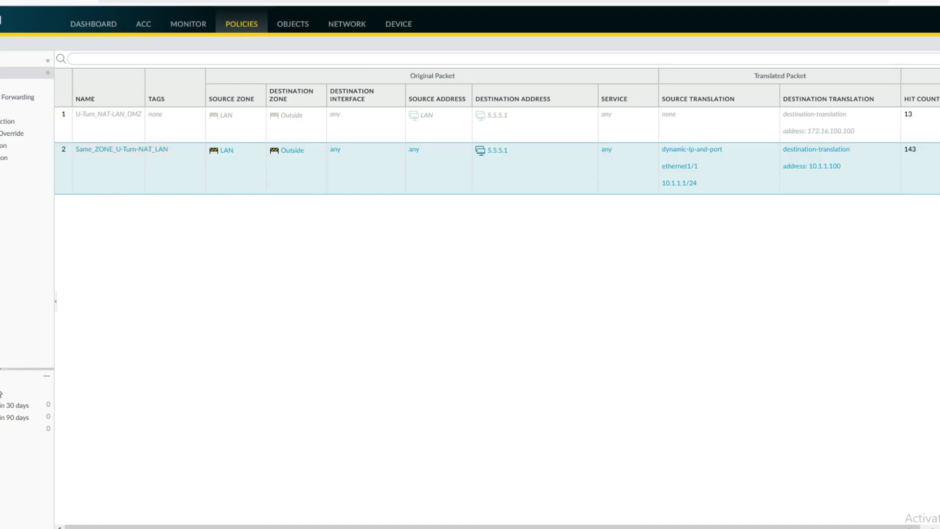
# Examine the session from 10.1.1.10 to 5.5.5.1 in the firewall's Session Browser
pyautogui.click(188, 25)
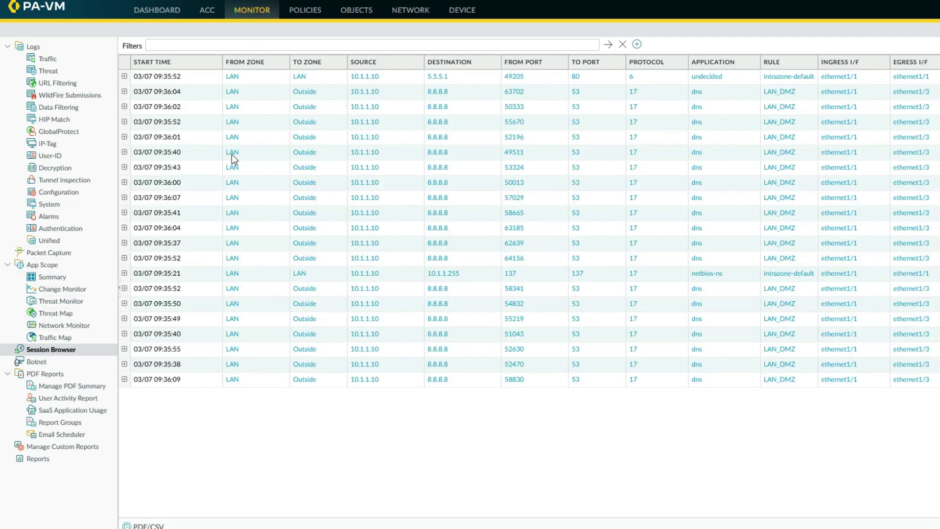
pyautogui.click(358, 77)
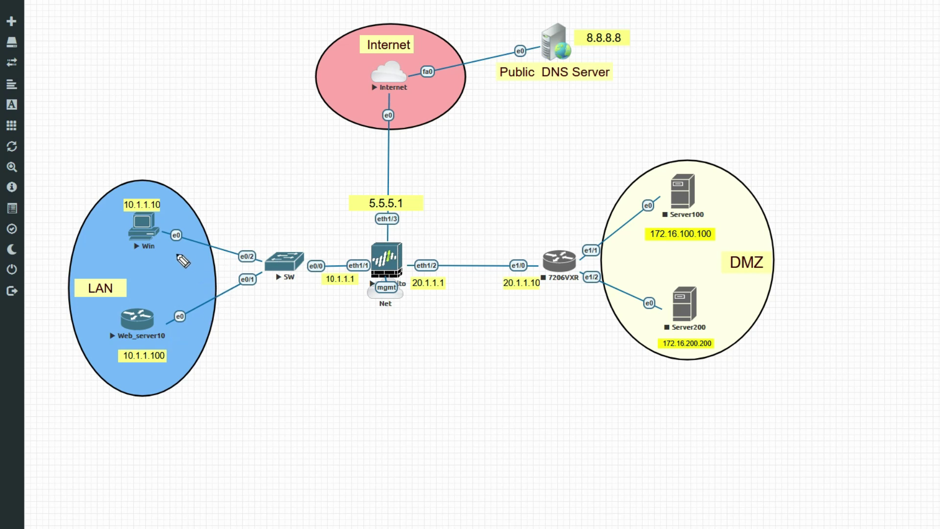
# Underline the Win host's address on the EVE topology and handwrite the packet labels "SRC-10.1.1.10" and "DST" above the LAN
pyautogui.moveTo(158, 210); pyautogui.dragTo(169, 208)
pyautogui.moveTo(187, 162)
pyautogui.mouseDown()
pyautogui.moveTo(178, 182)
pyautogui.moveTo(195, 161)
pyautogui.moveTo(252, 158)
pyautogui.moveTo(263, 138)
pyautogui.mouseUp()
pyautogui.moveTo(194, 192)
pyautogui.mouseDown()
pyautogui.moveTo(195, 201)
pyautogui.moveTo(221, 186)
pyautogui.mouseUp()
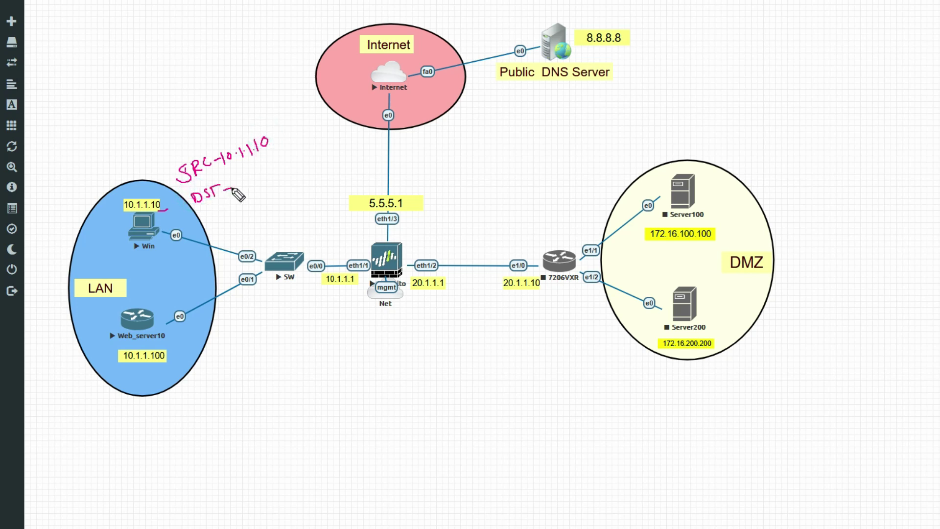